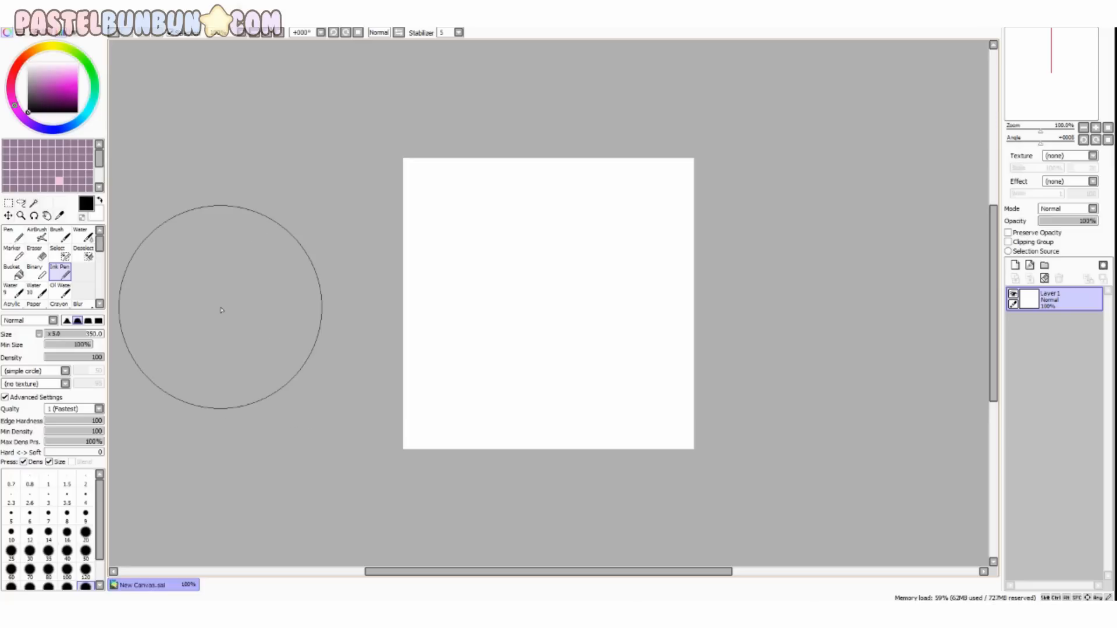
Step: Paint a solid black circle at the canvas centre with the Ink Pen, cover its inside with white to form a ring, and clear the layer
left_click(543, 299)
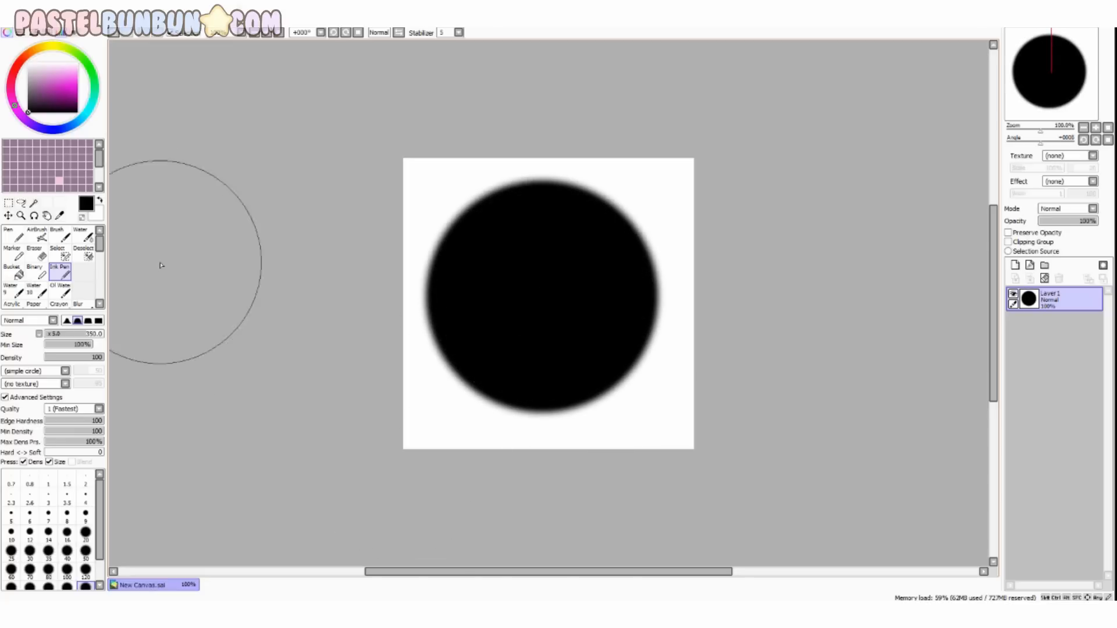
key("x")
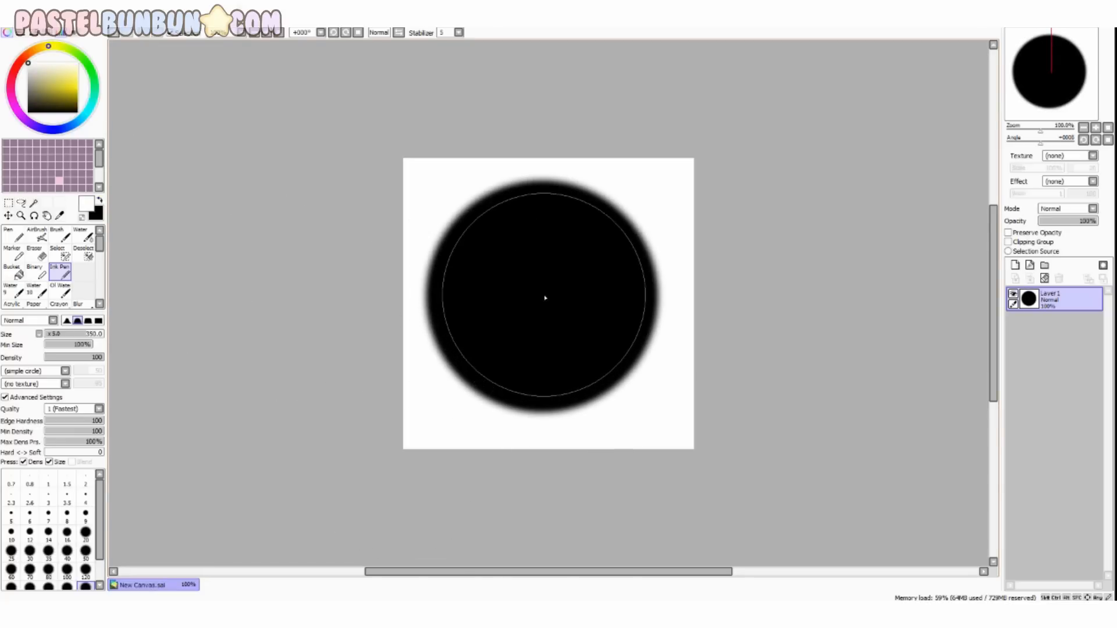
left_click(543, 298)
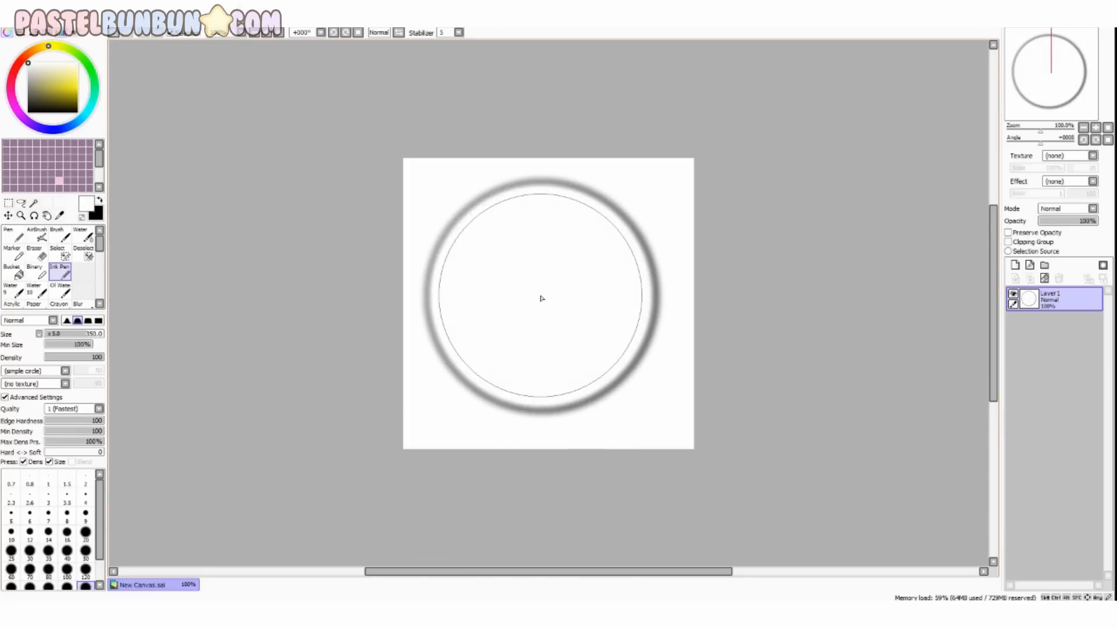
left_click(542, 298)
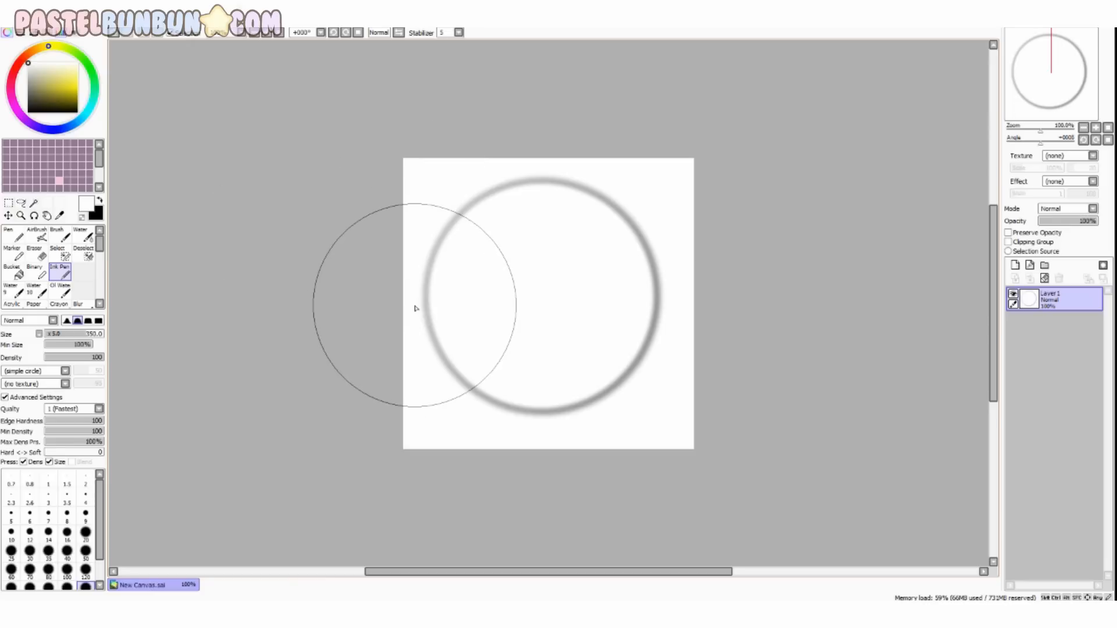
key("ctrl+z")
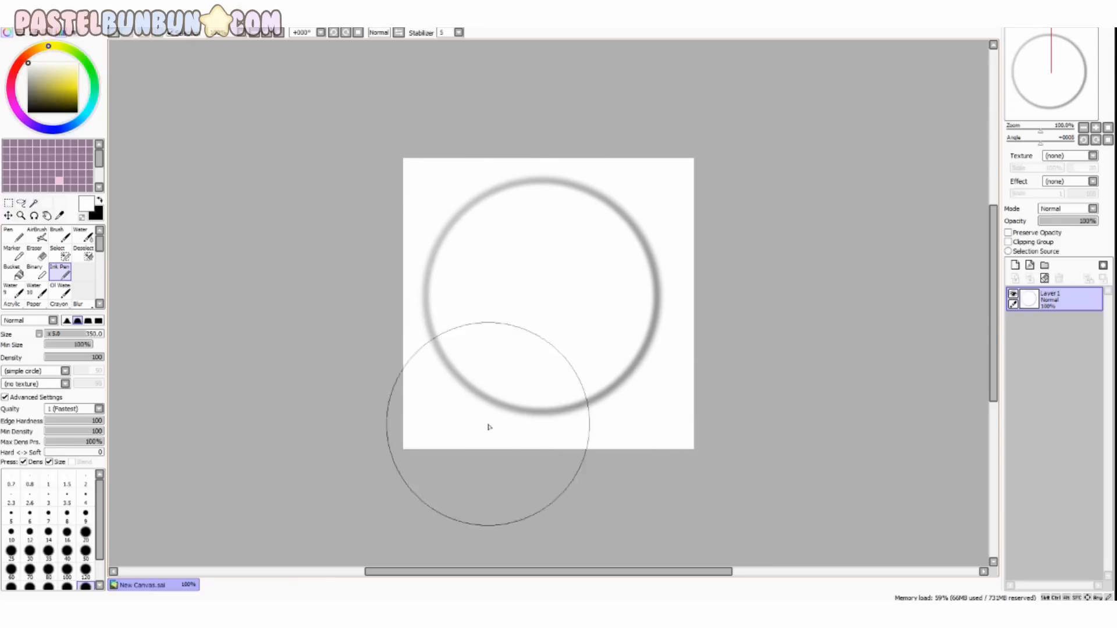
left_click(1045, 279)
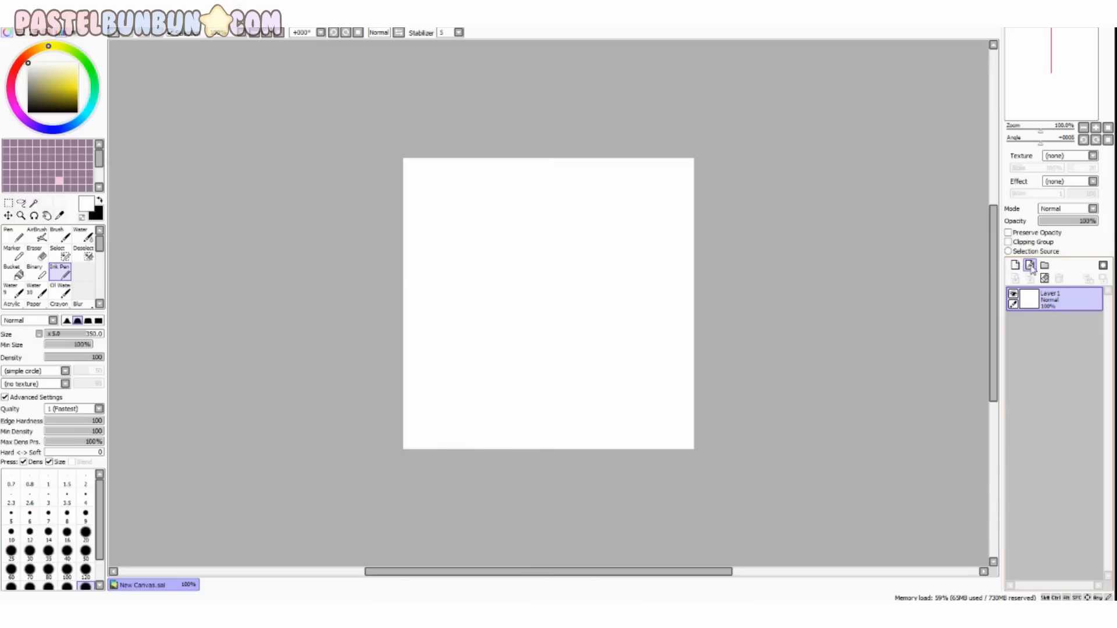
Step: Replace Layer 1 with a new linework layer and ready the Line tool with black as the drawing colour
left_click(1030, 266)
left_click(1070, 324)
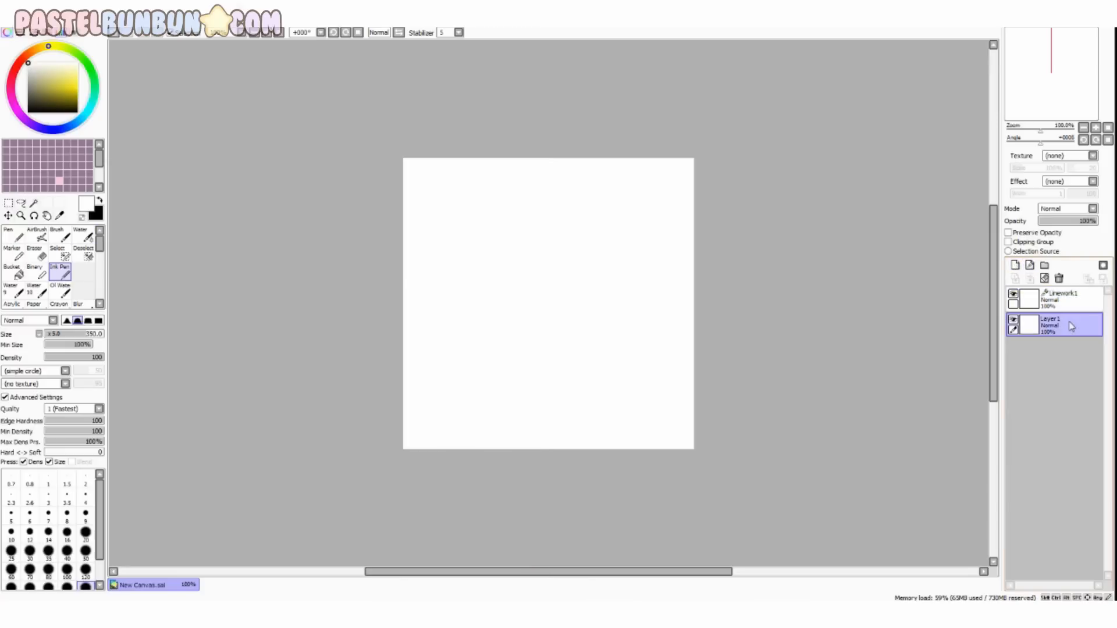
left_click(1060, 280)
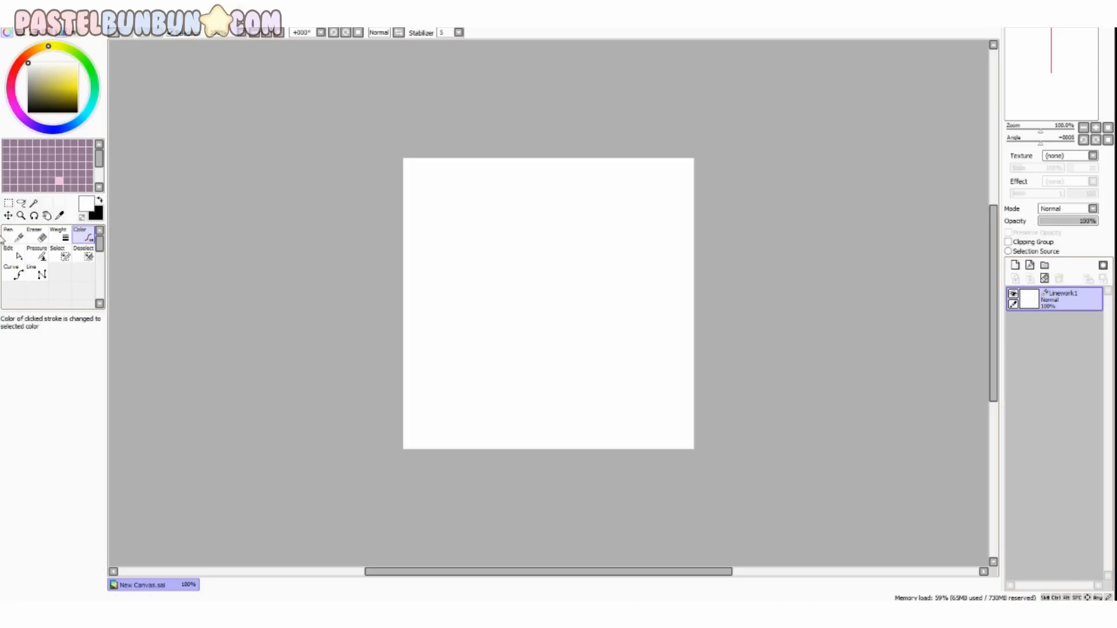
left_click(39, 277)
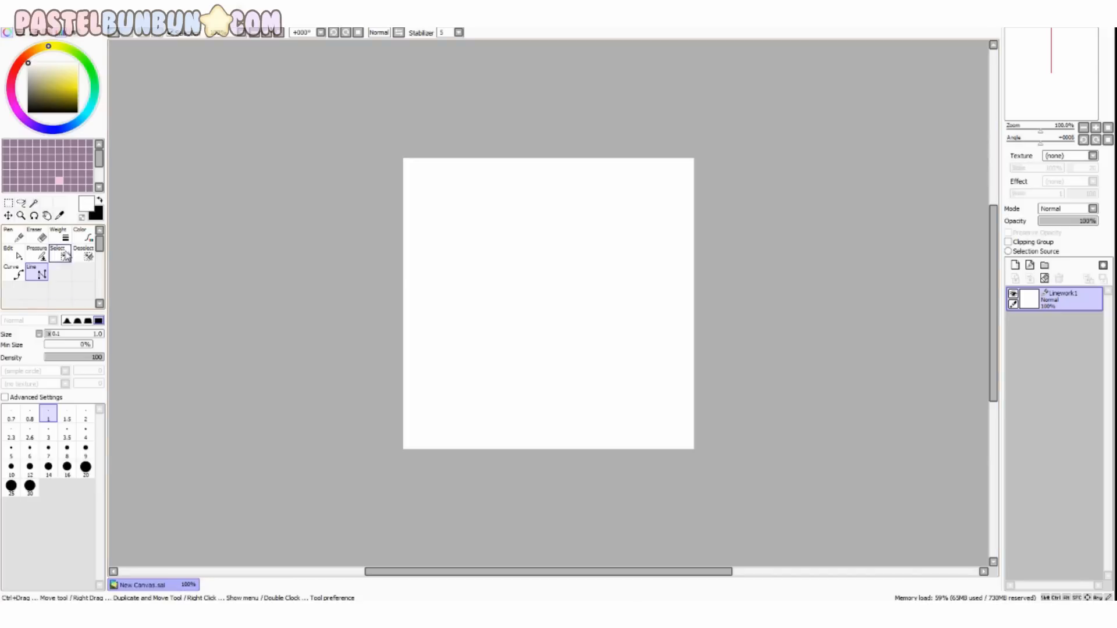
left_click(95, 208)
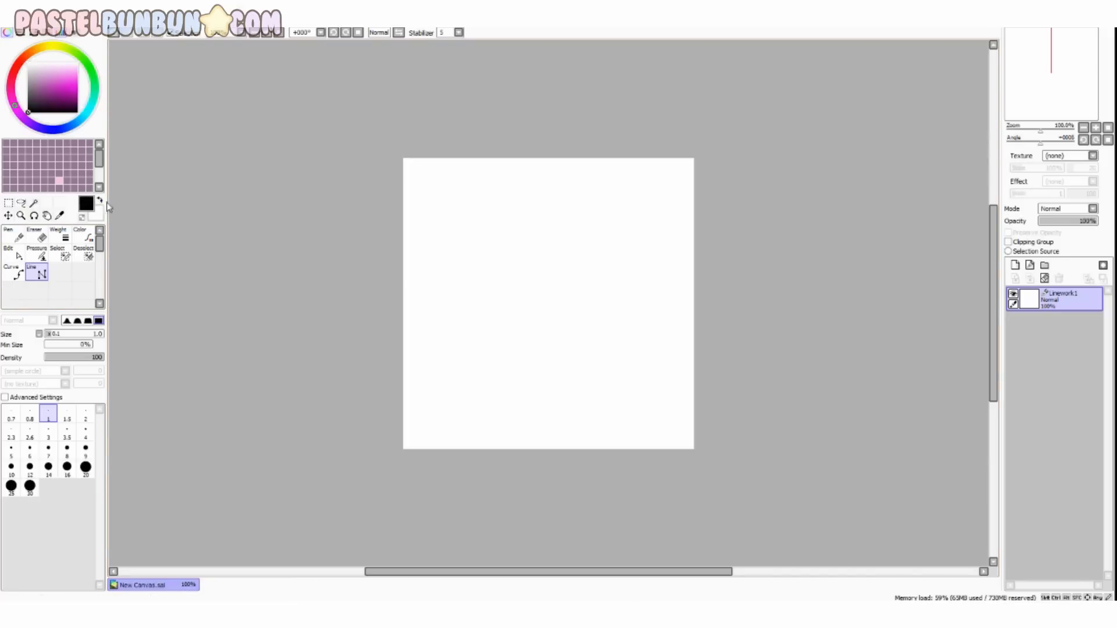
Step: Draw a straight horizontal line across the middle of the canvas and clear the linework layer
left_click(430, 314)
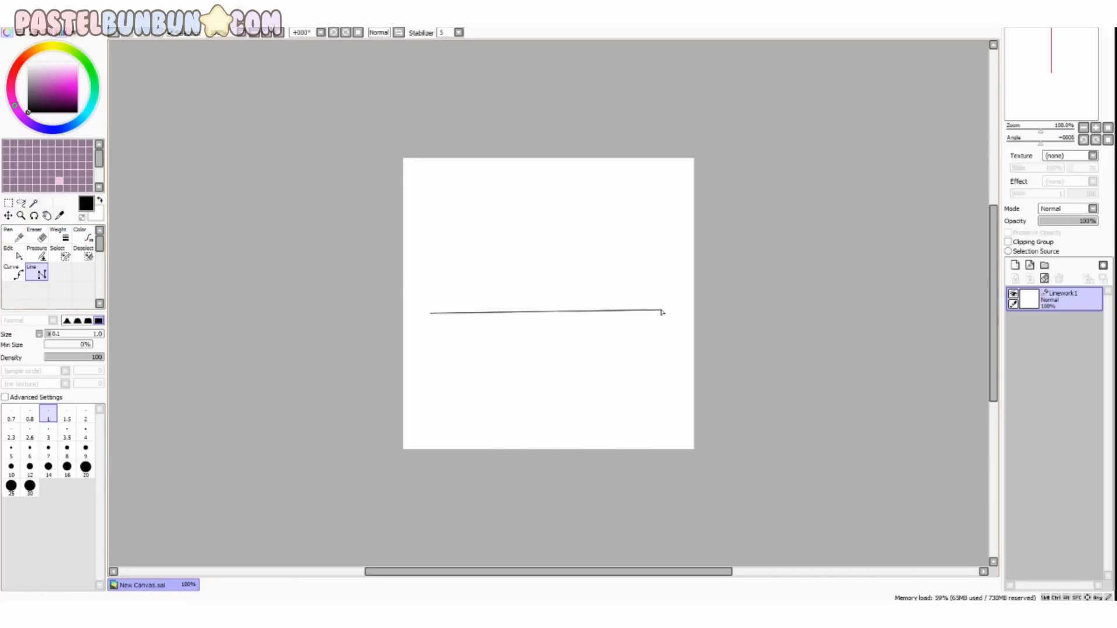
left_click(658, 311)
left_click(1044, 279)
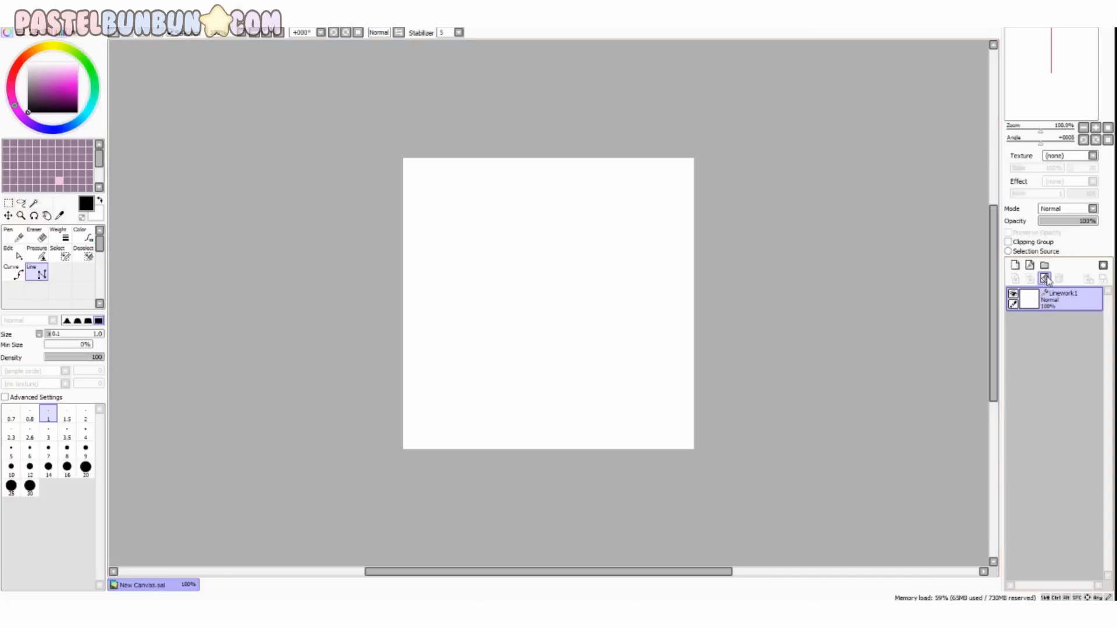
Step: Draw a closed black circle with the Curve tool at size 30, starting near the canvas's upper-left and rotating the canvas a full turn beneath the fixed pointer
left_click(14, 273)
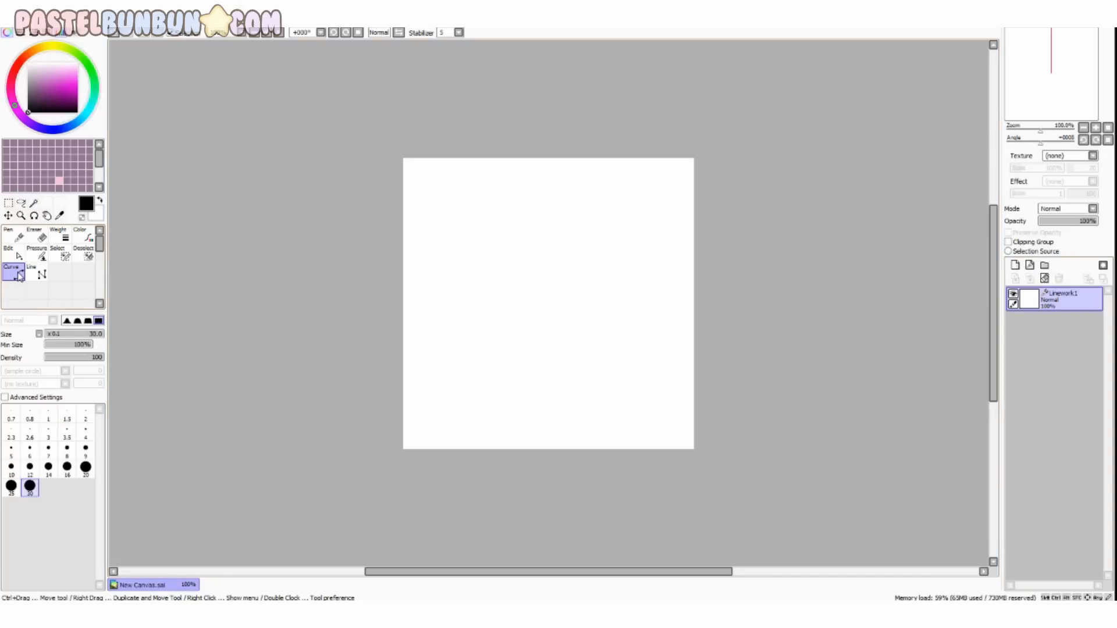
left_click(450, 257)
key("Delete")
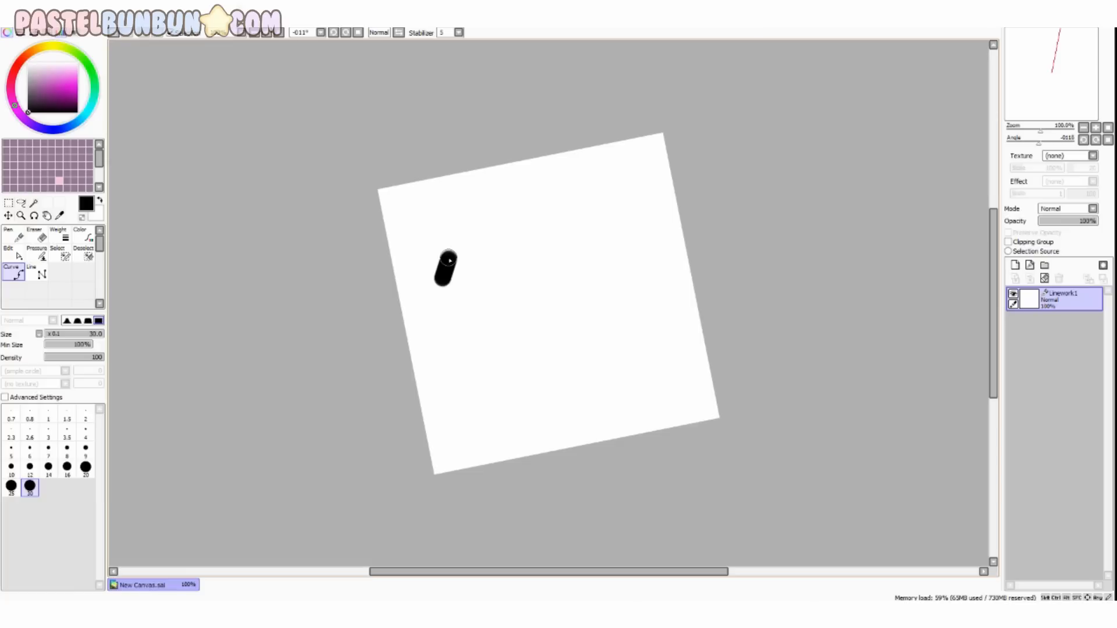
key("Delete")
key("Delete")
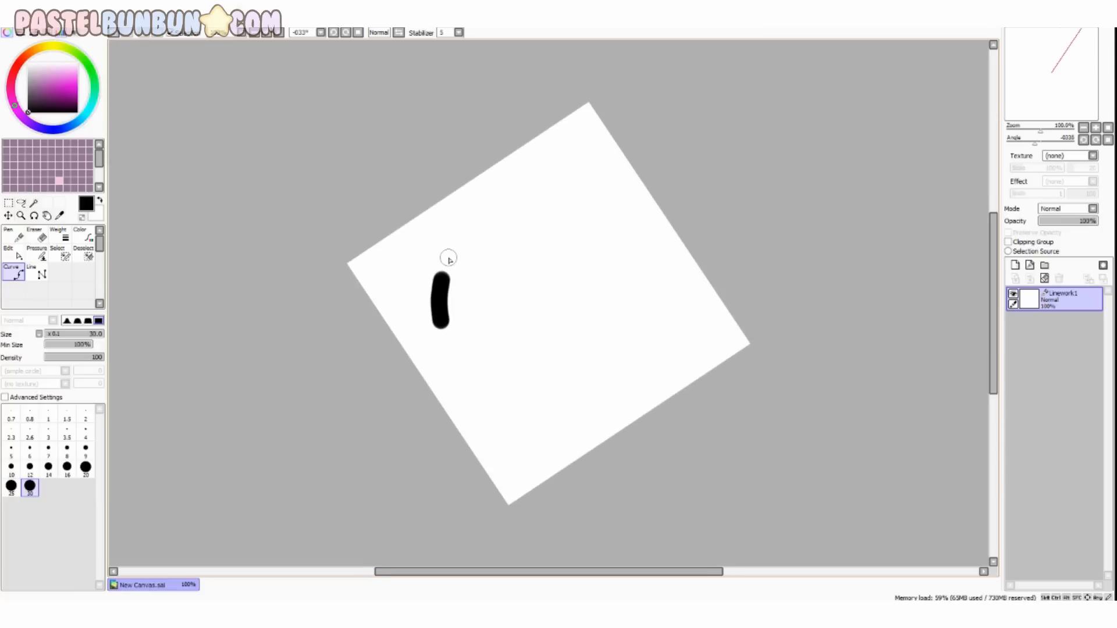
key("Delete")
key("Delete")
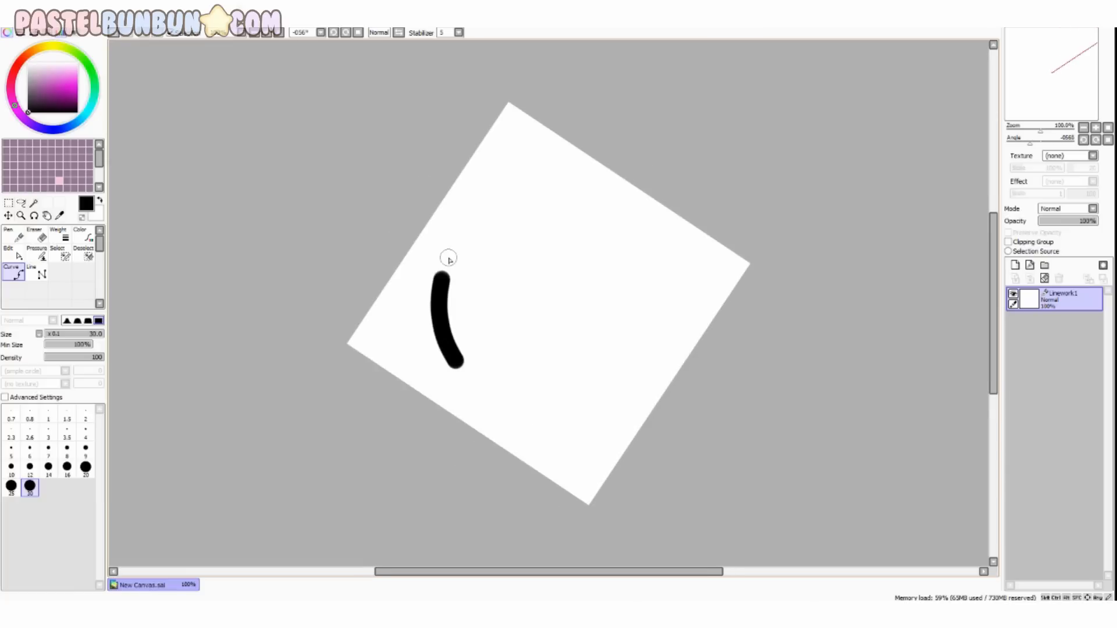
key("Delete")
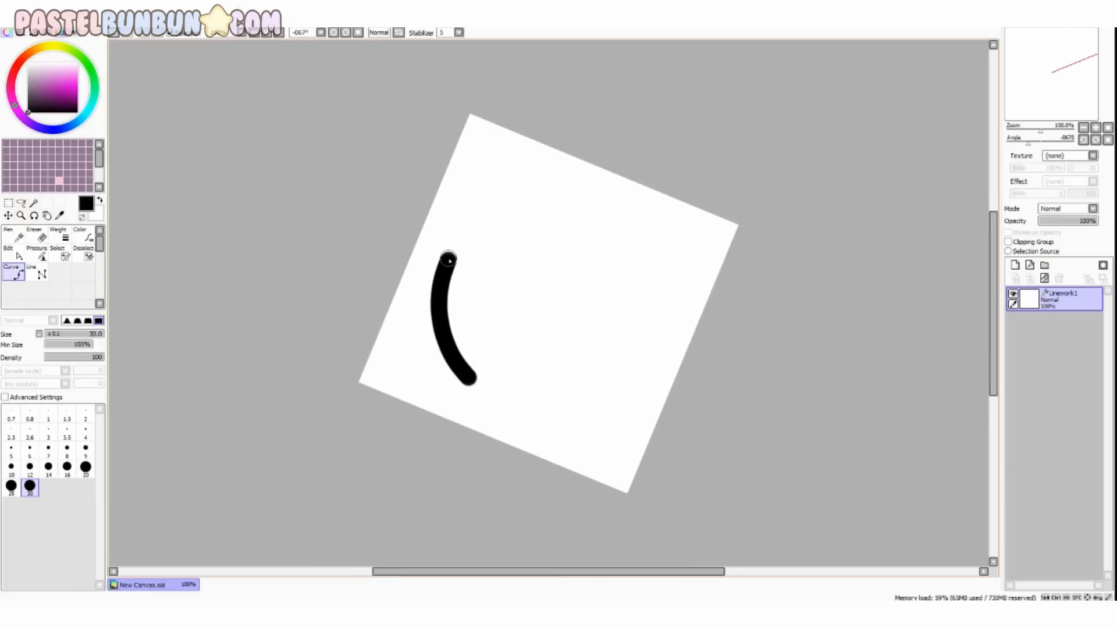
key("Delete")
key("Delete")
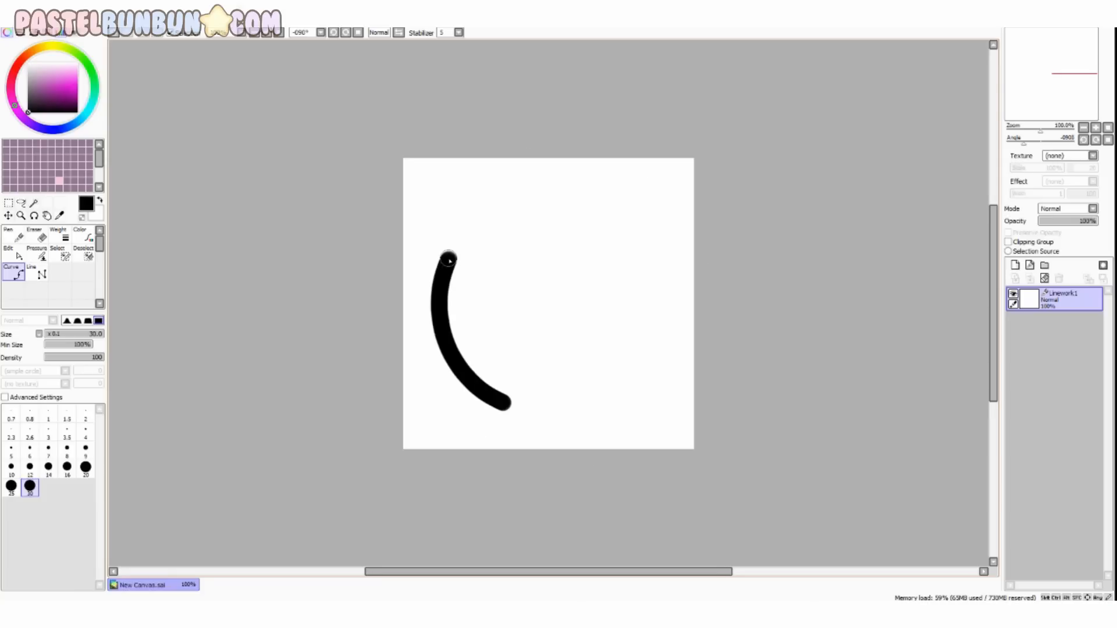
key("Delete")
key("Delete")
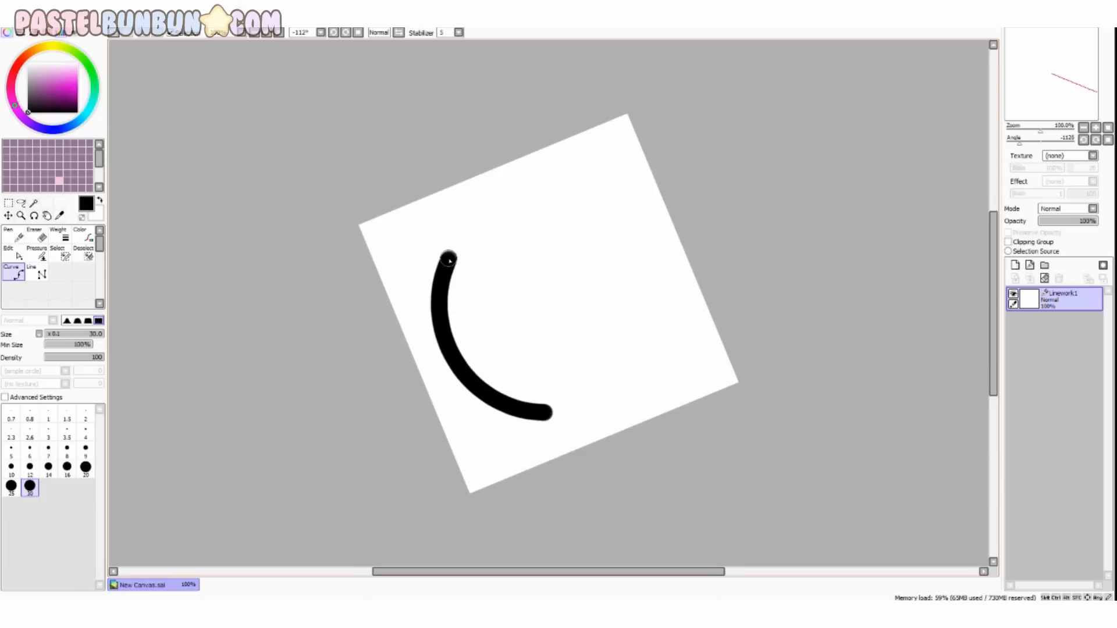
key("Delete")
key("Delete")
key("Delete")
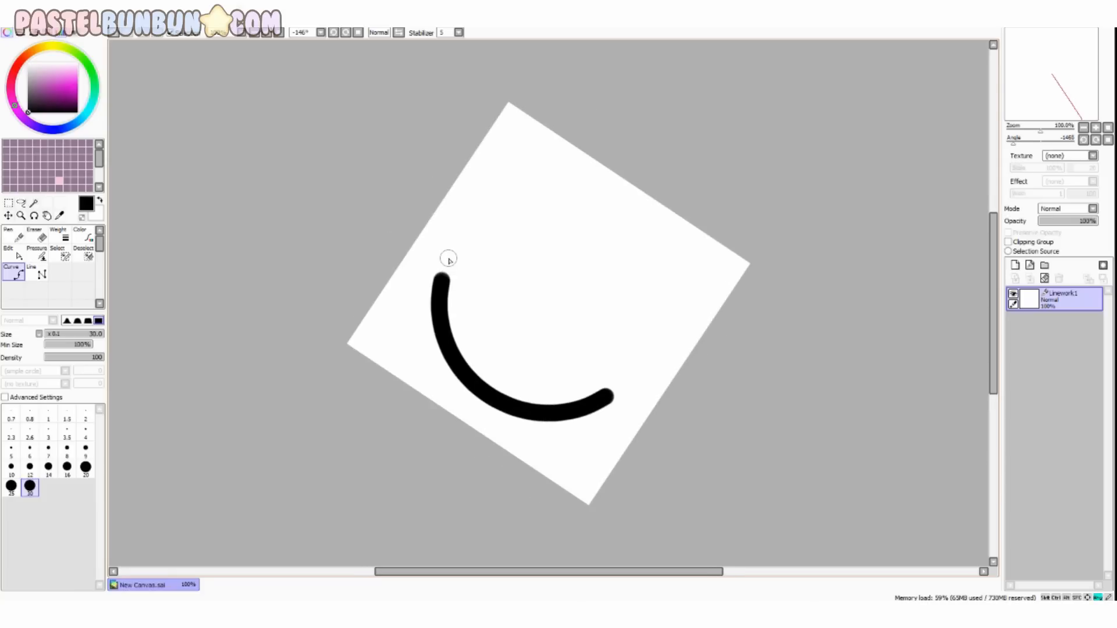
key("Delete")
key("Delete")
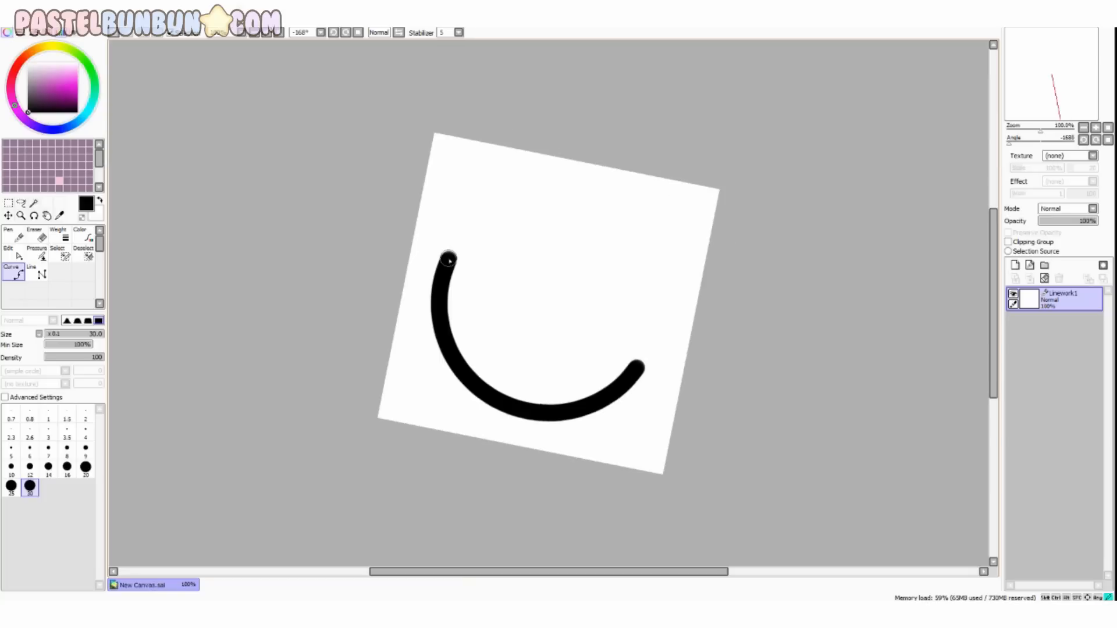
key("Delete")
key("Delete")
key("Delete")
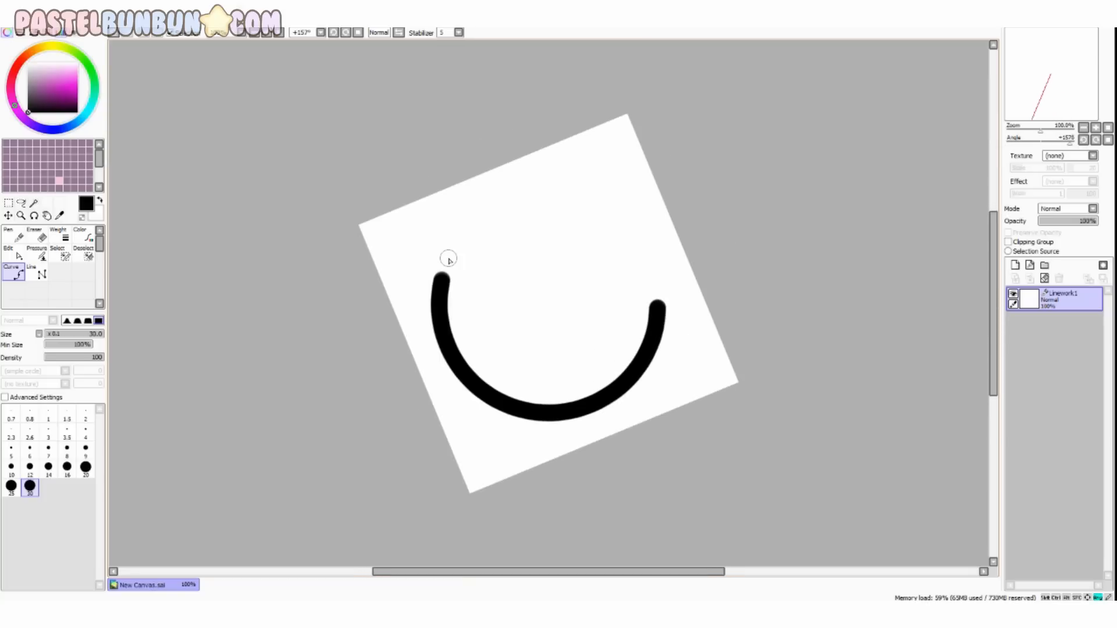
key("Delete")
key("Delete")
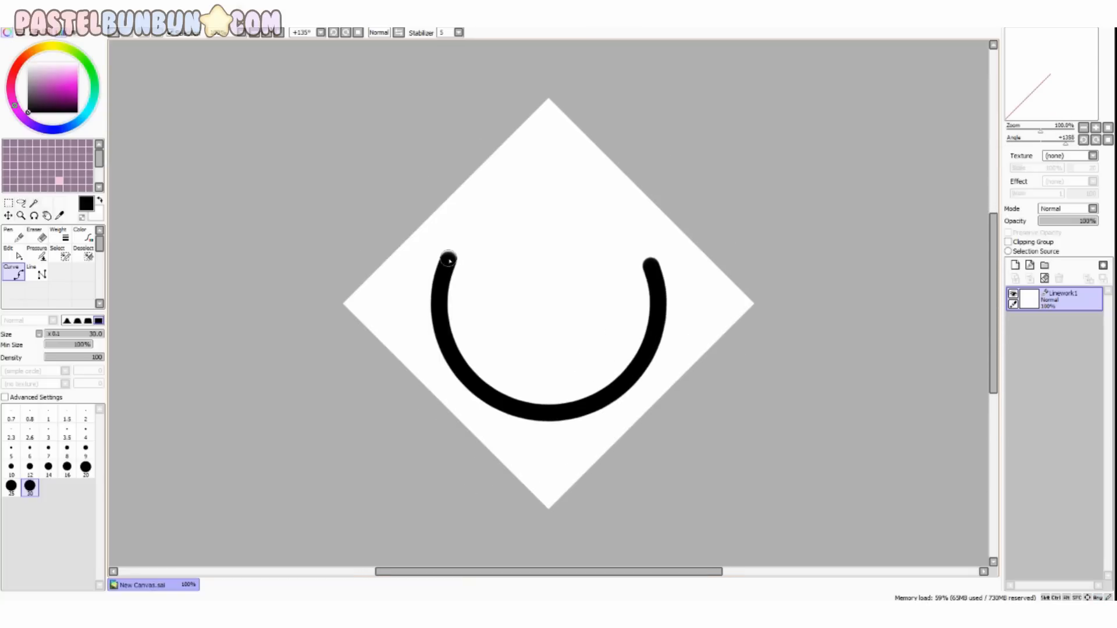
key("Delete")
key("Delete")
key("Delete")
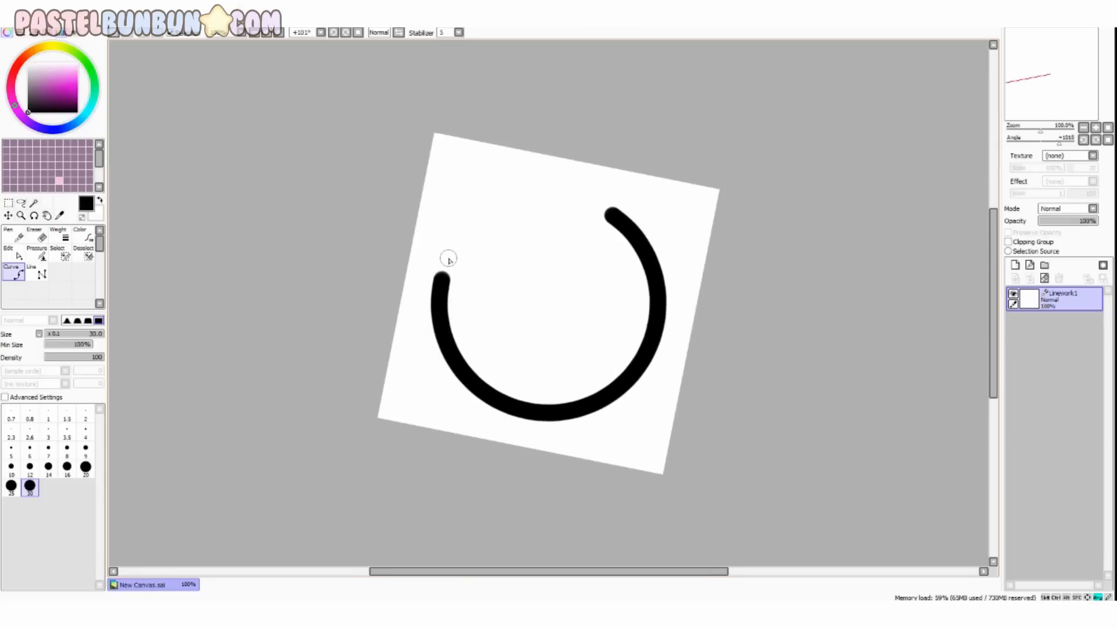
key("Delete")
key("Delete")
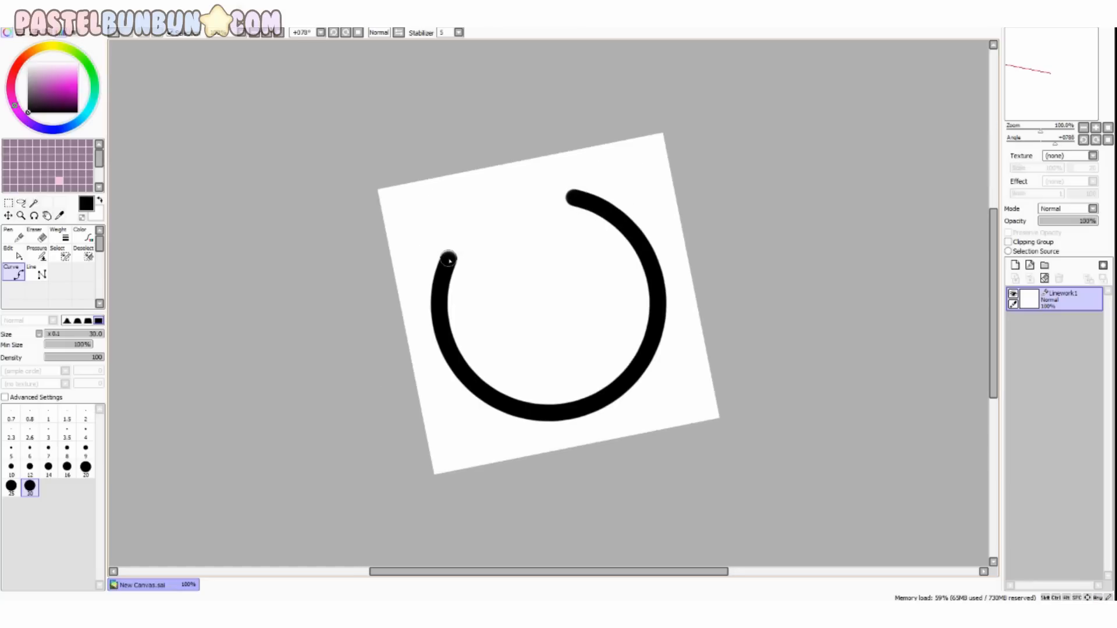
key("Delete")
key("Delete")
key("Delete")
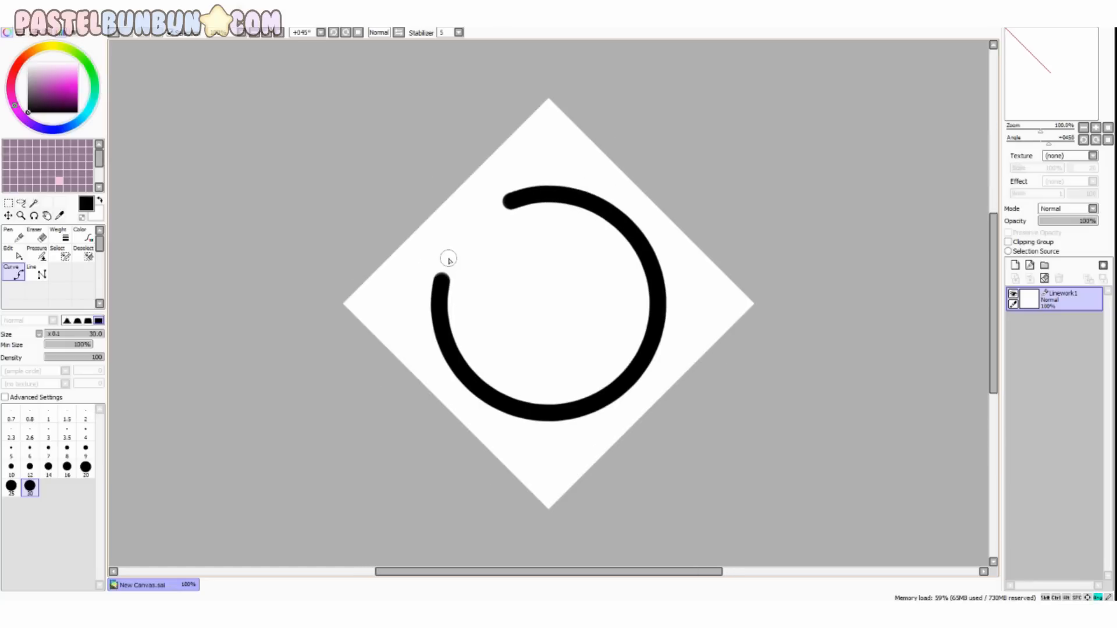
key("Delete")
key("Delete")
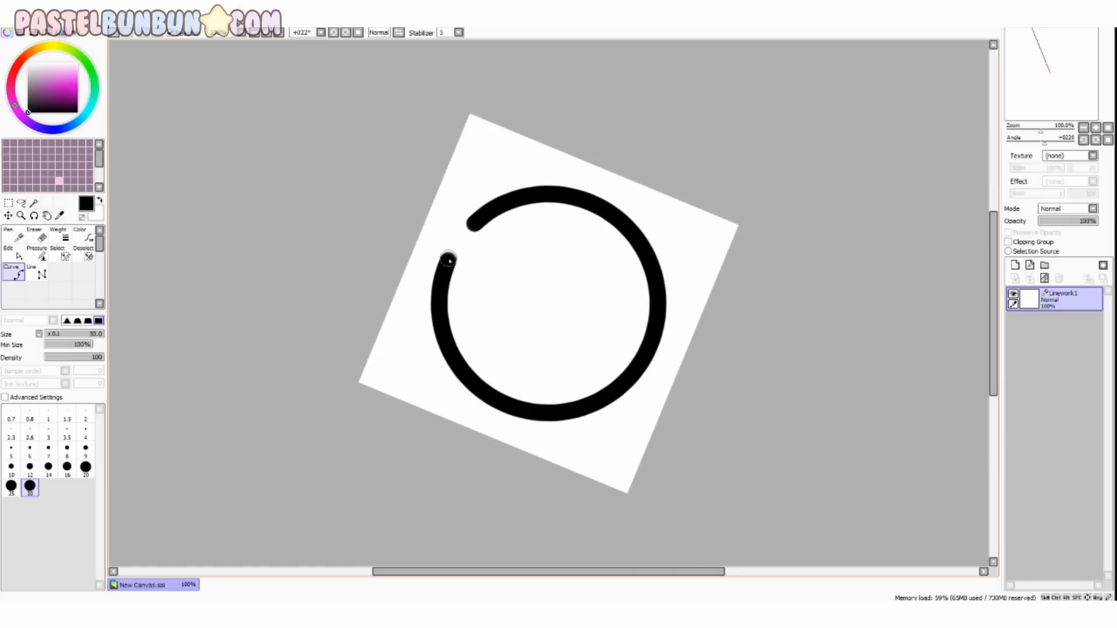
key("Delete")
key("Delete")
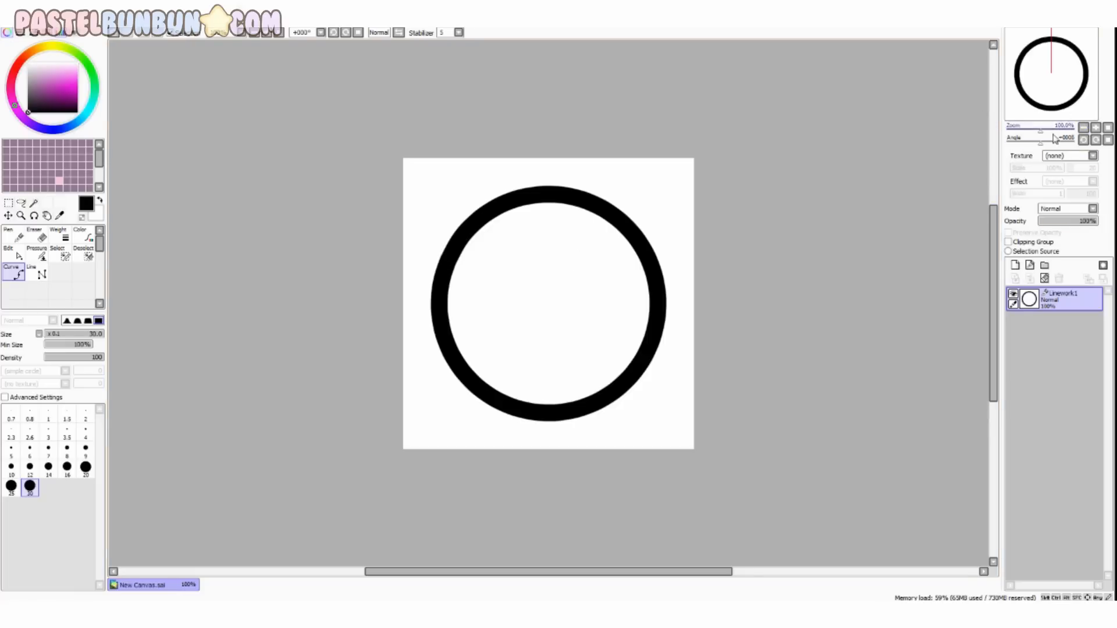
Step: Inspect the circle's outline at 200% and 75% zoom and return the view to 100%
left_click(1095, 128)
left_click(1095, 128)
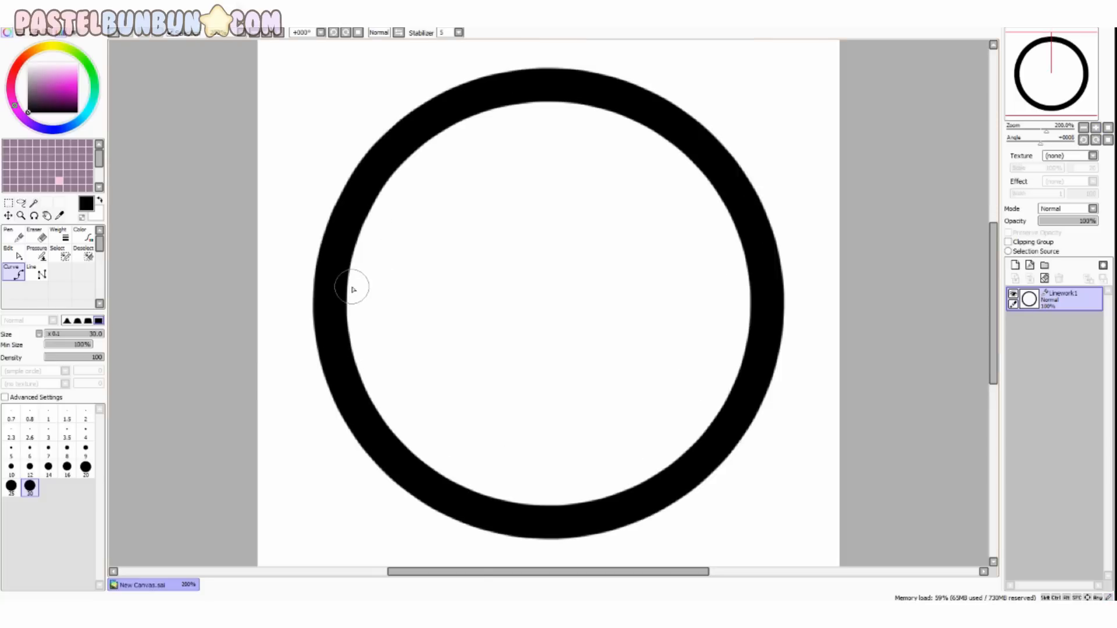
left_click(1083, 128)
left_click(1083, 128)
left_click(1083, 128)
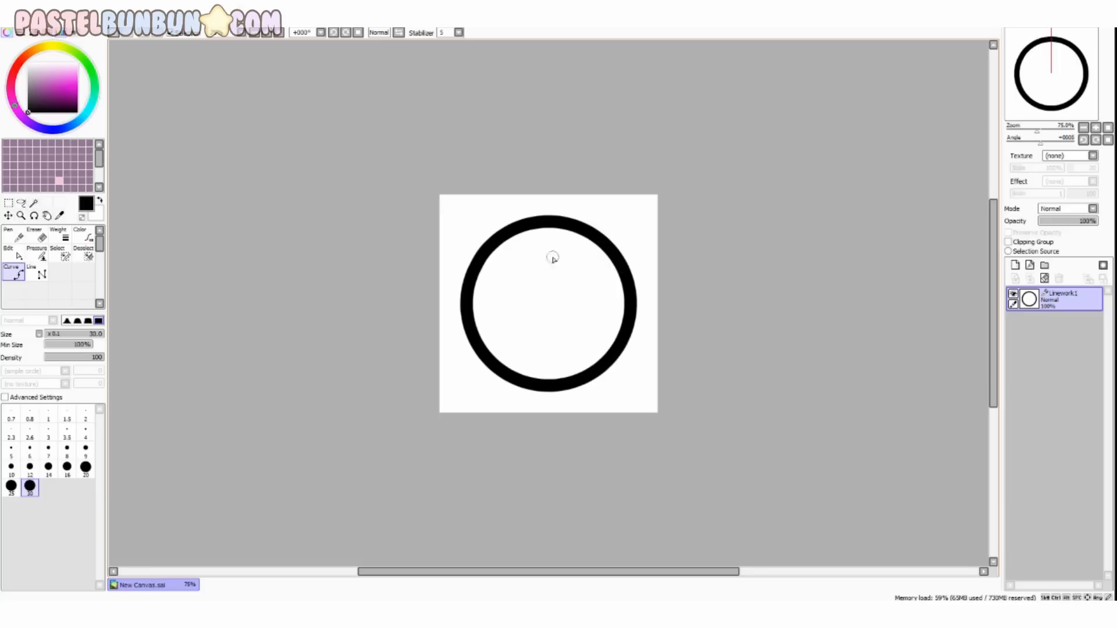
left_click(1096, 128)
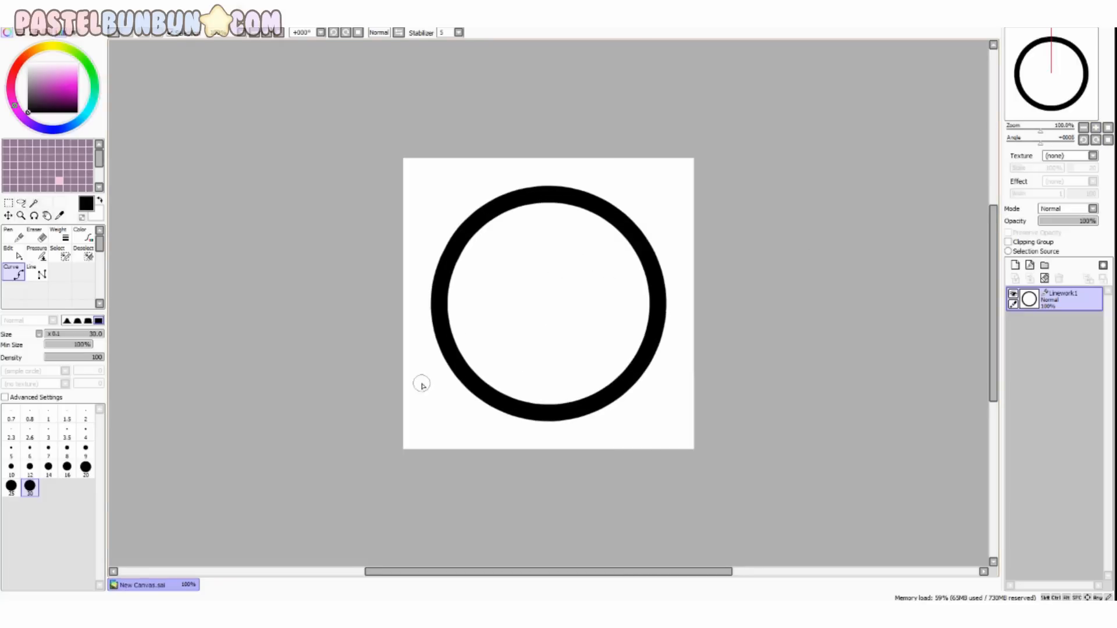
Step: Try moving the circle slightly on the canvas and undo the move
key("ctrl")
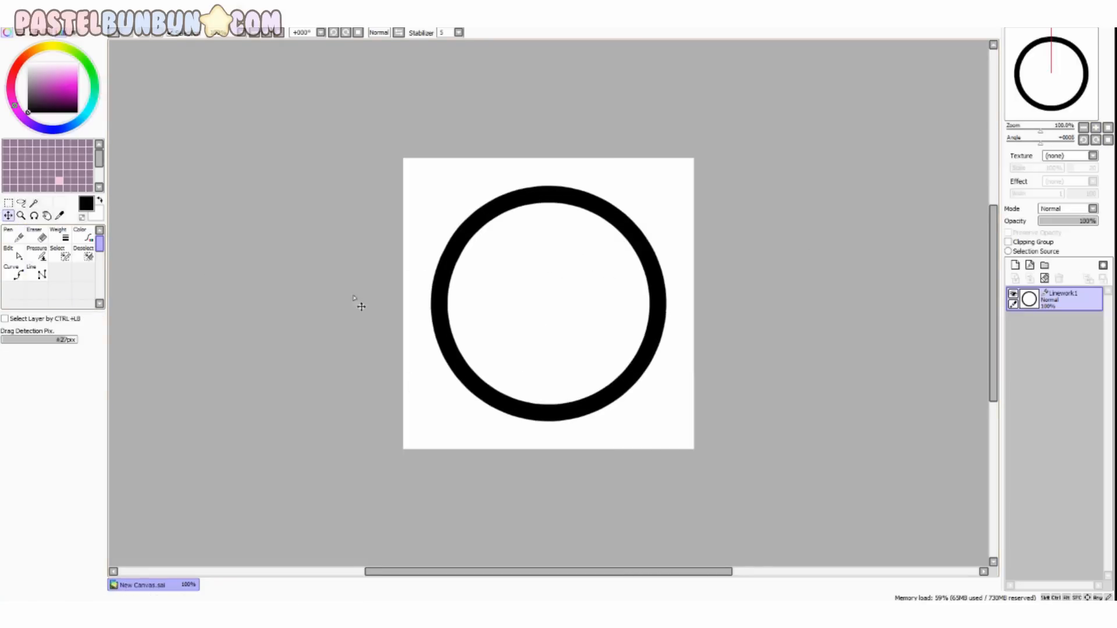
mouse_move(454, 282)
left_mouse_down()
mouse_move(516, 227)
mouse_move(451, 304)
mouse_move(459, 279)
left_mouse_up()
key("ctrl+z")
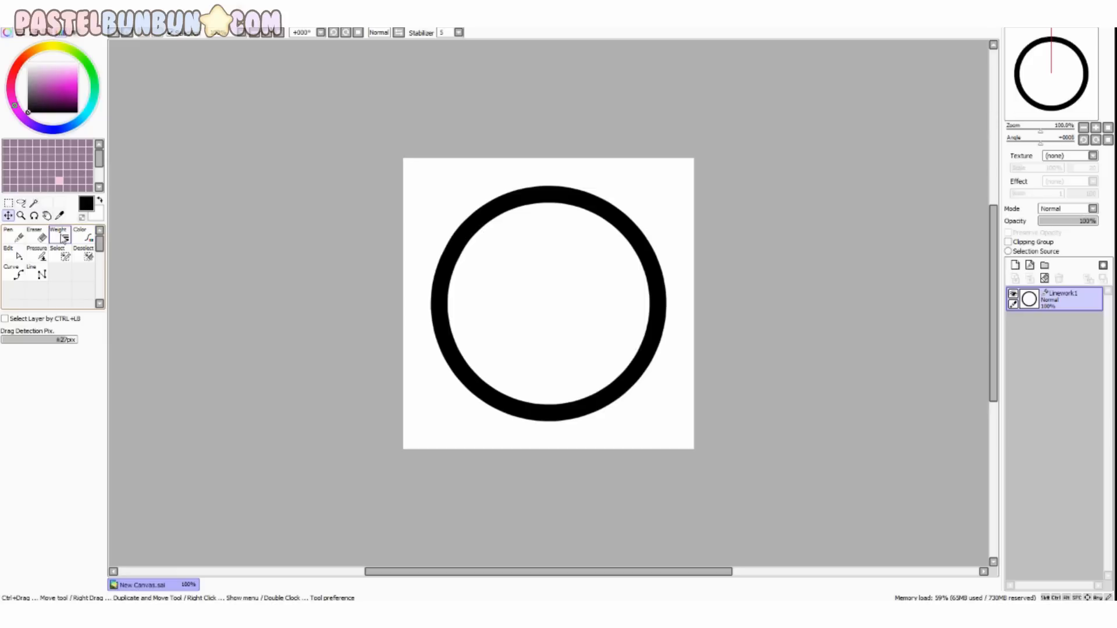
Step: Thin the circle's outline to size 10 with the Weight tool
left_click(61, 237)
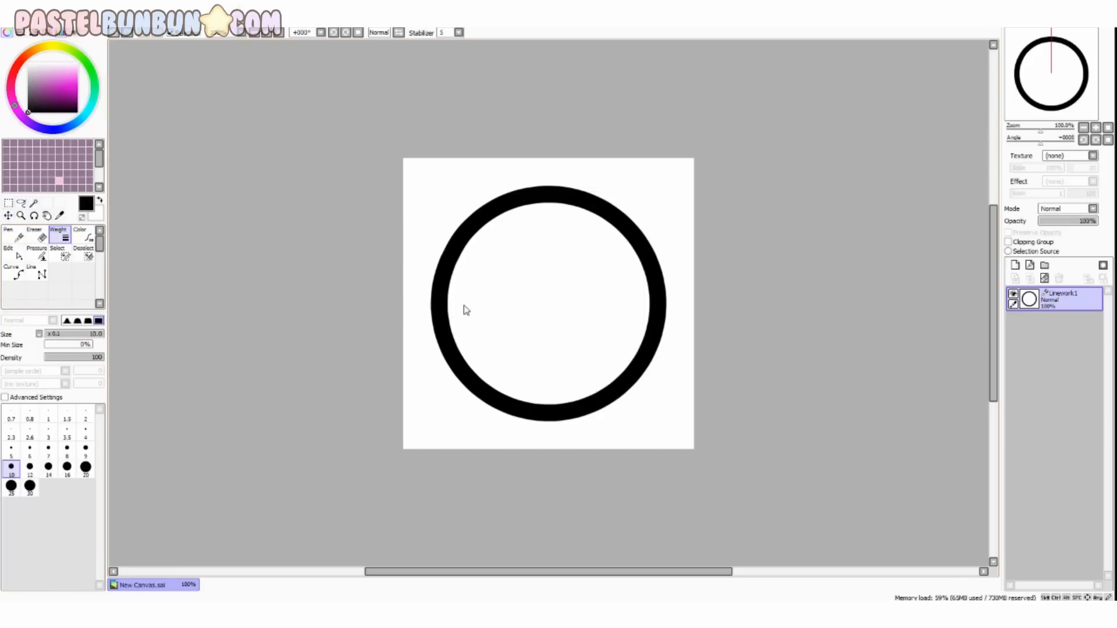
left_click(443, 312)
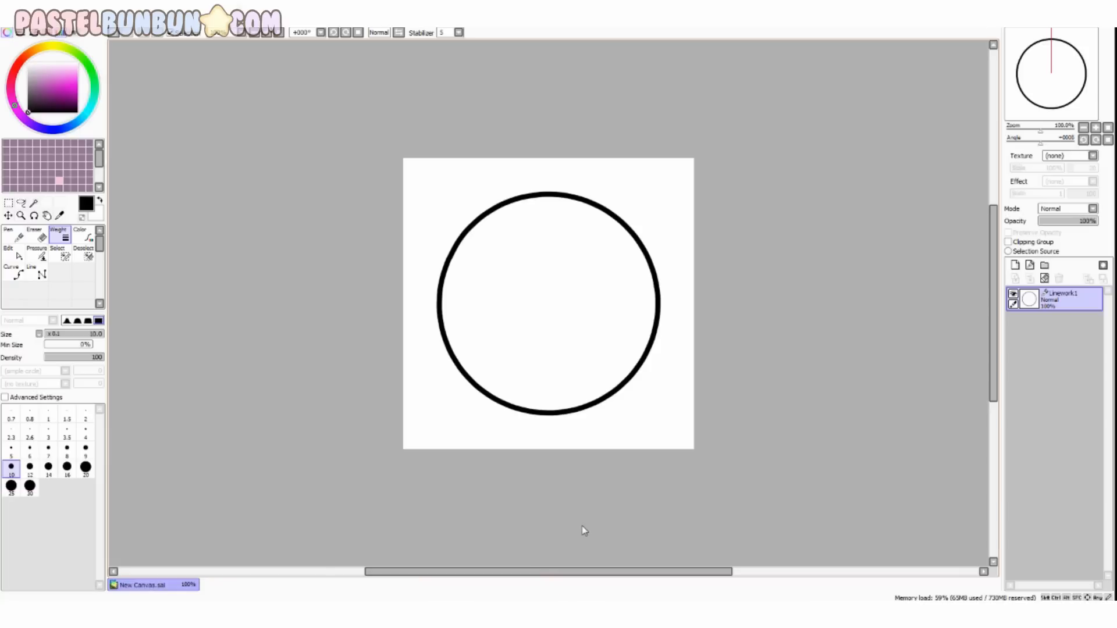
Step: Pick the muted purple swatch, try recolouring the circle's outline with the Color tool twice, and undo each recolouring
left_click(89, 239)
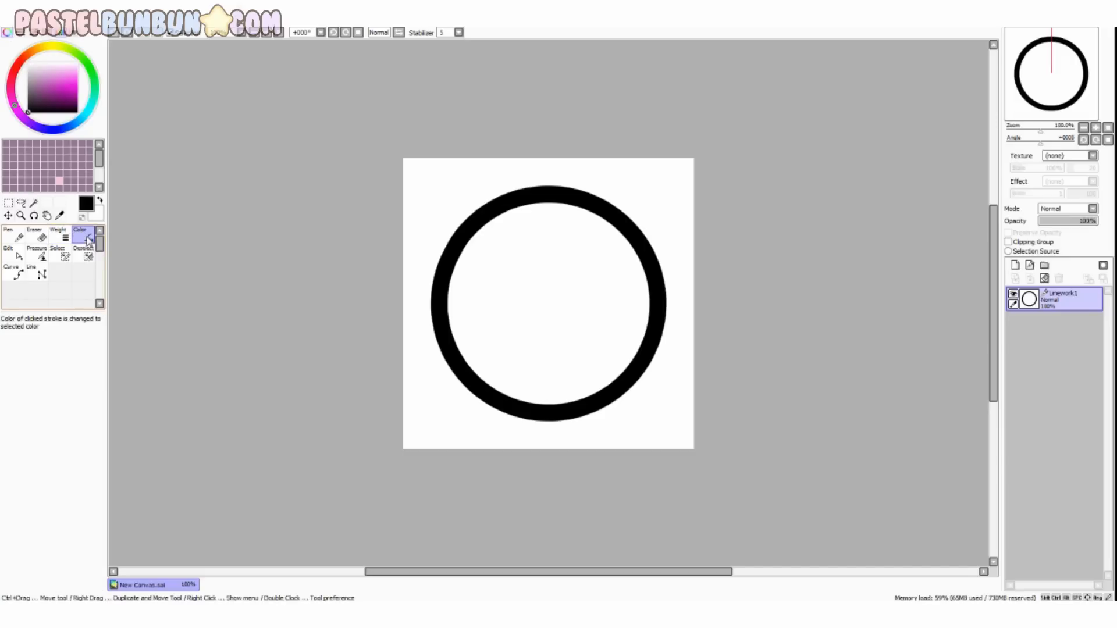
left_click(59, 155)
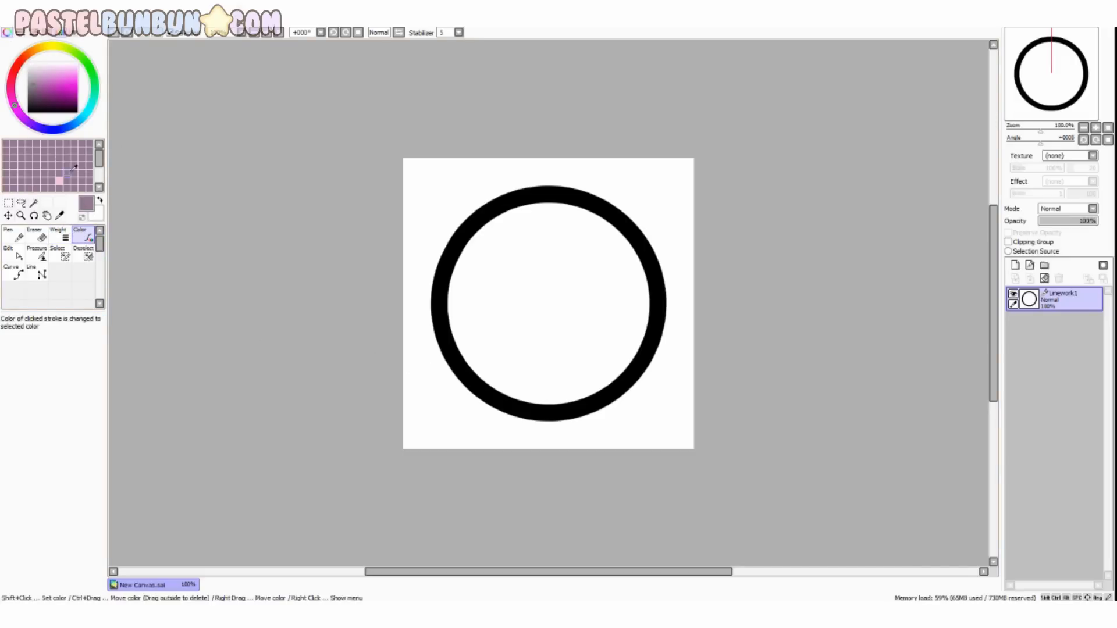
left_click(442, 296)
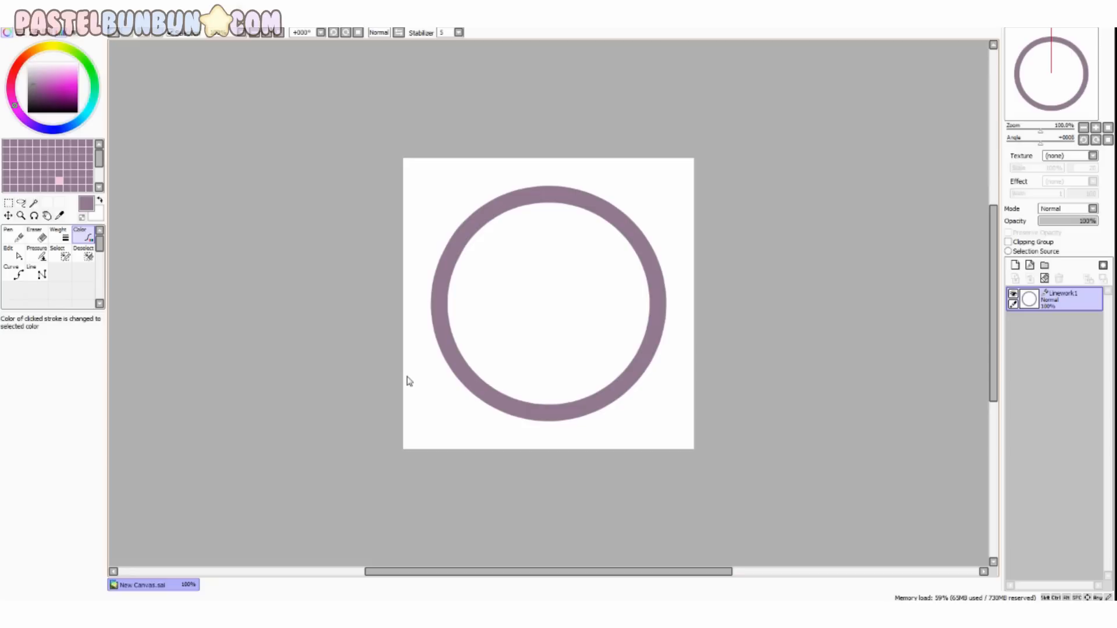
key("ctrl+z")
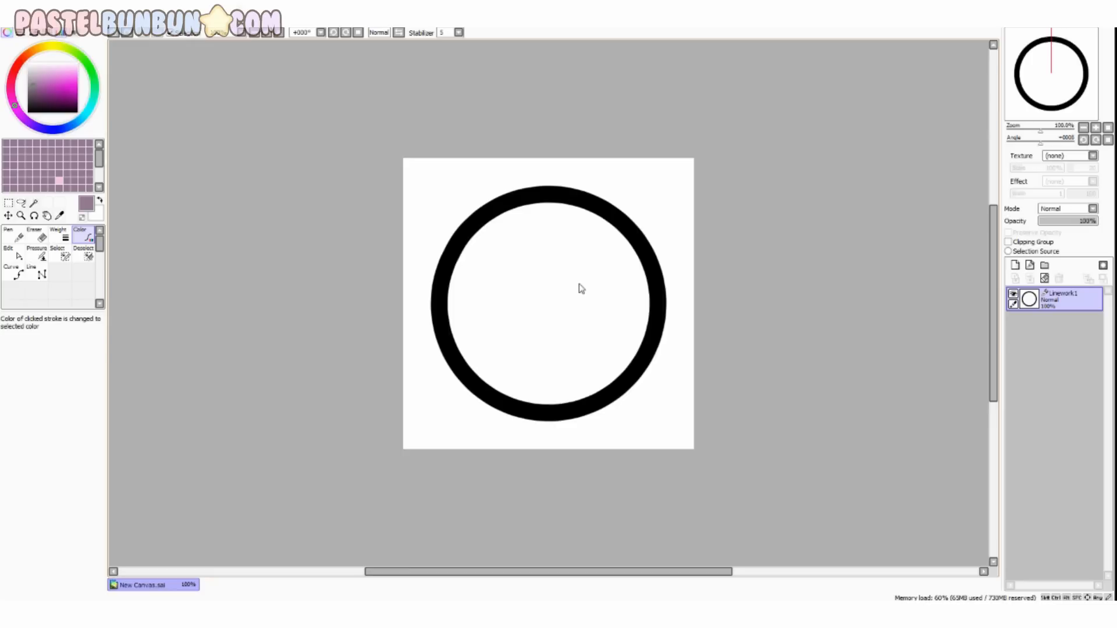
left_click(448, 270)
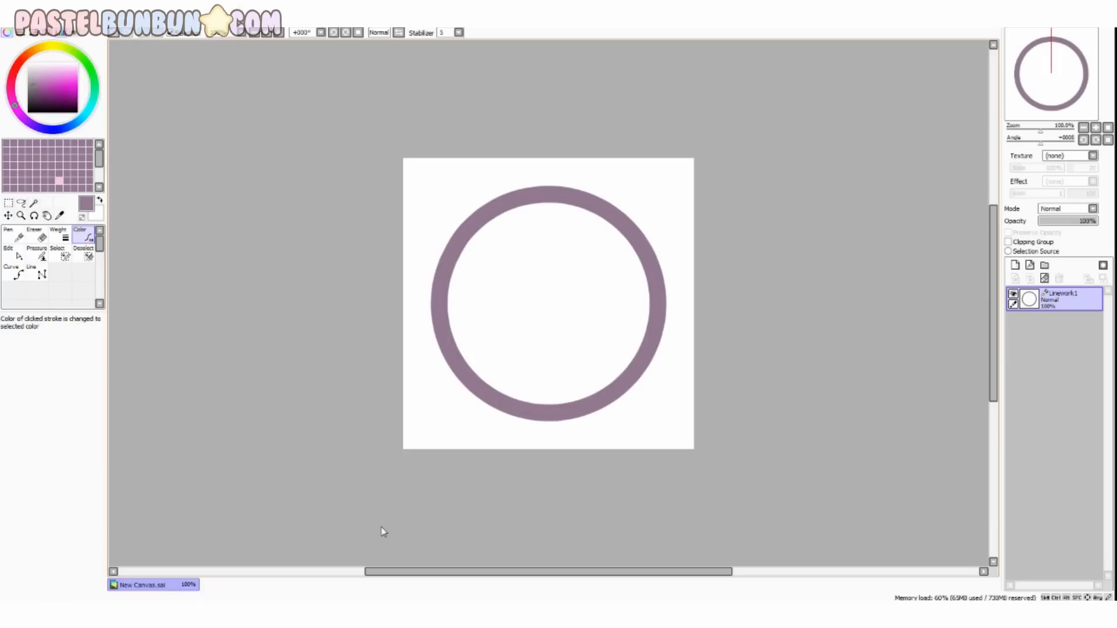
key("ctrl+z")
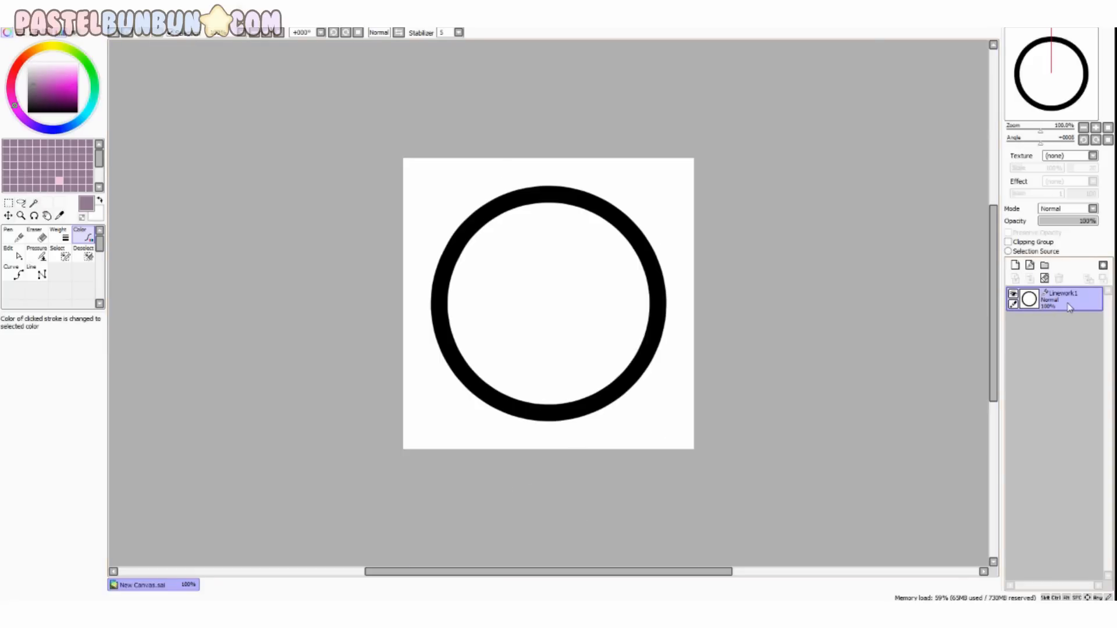
Step: Add a normal layer beneath the linework layer and merge the circle's linework down onto it
left_click(1016, 266)
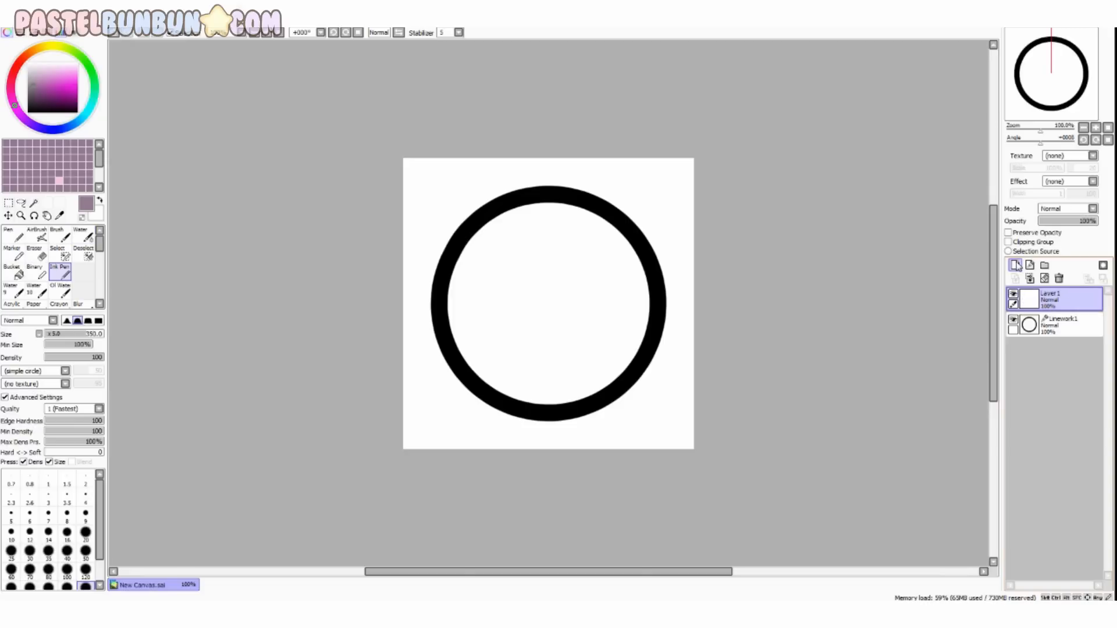
left_click_drag(1064, 301, 1066, 338)
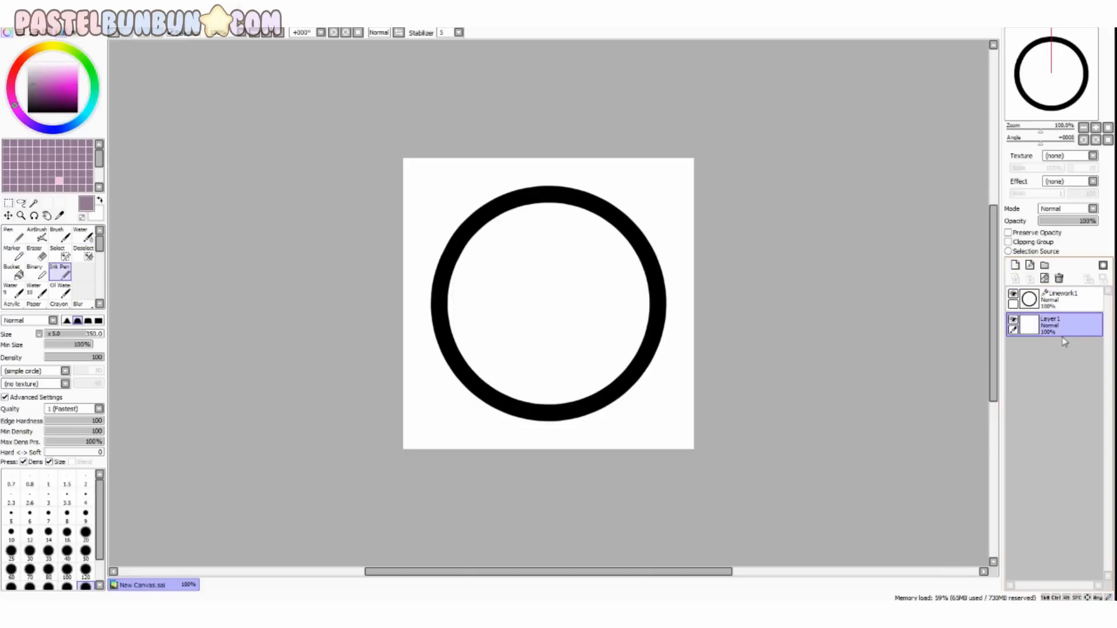
left_click(1060, 302)
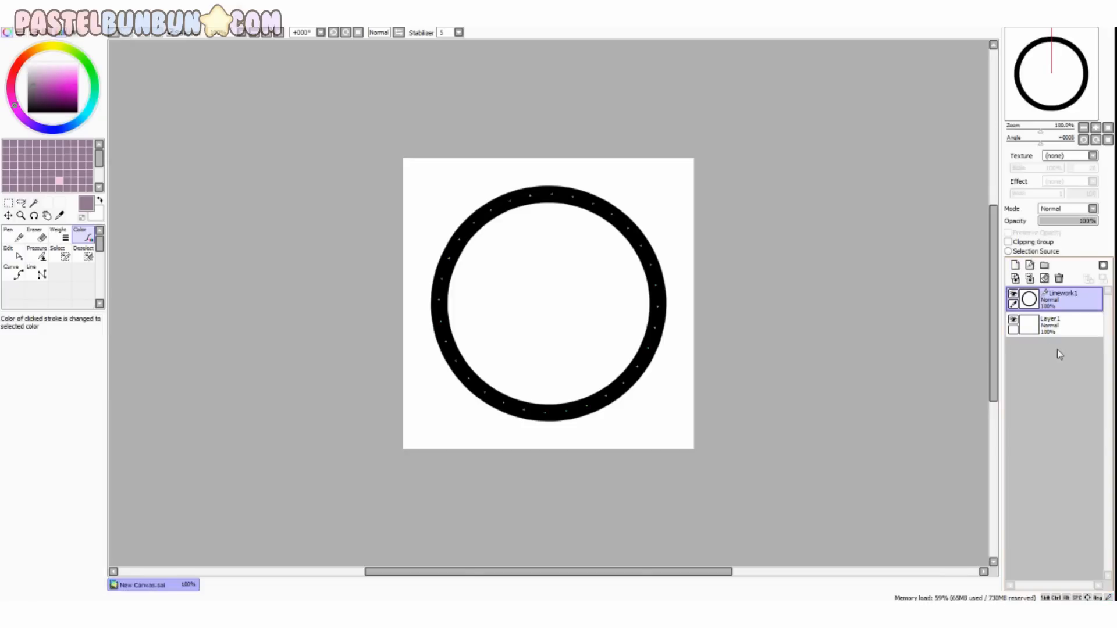
left_click(1030, 279)
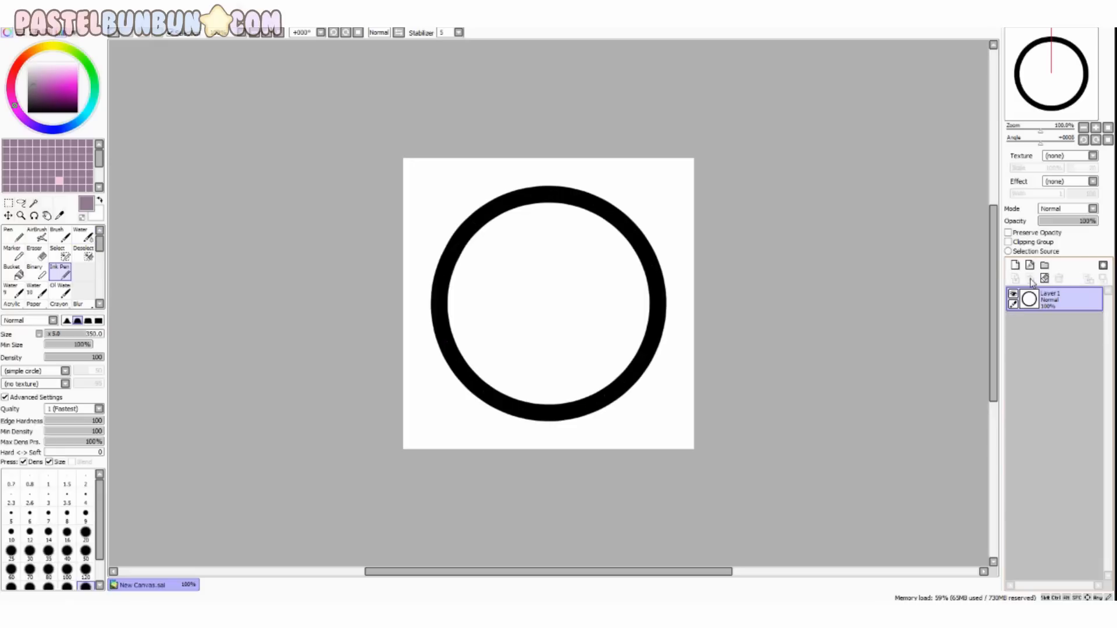
Step: Toggle the merged layer's visibility off and on, try painting muted purple across the circle with the Ink Pen, and undo the painting
left_click(1013, 295)
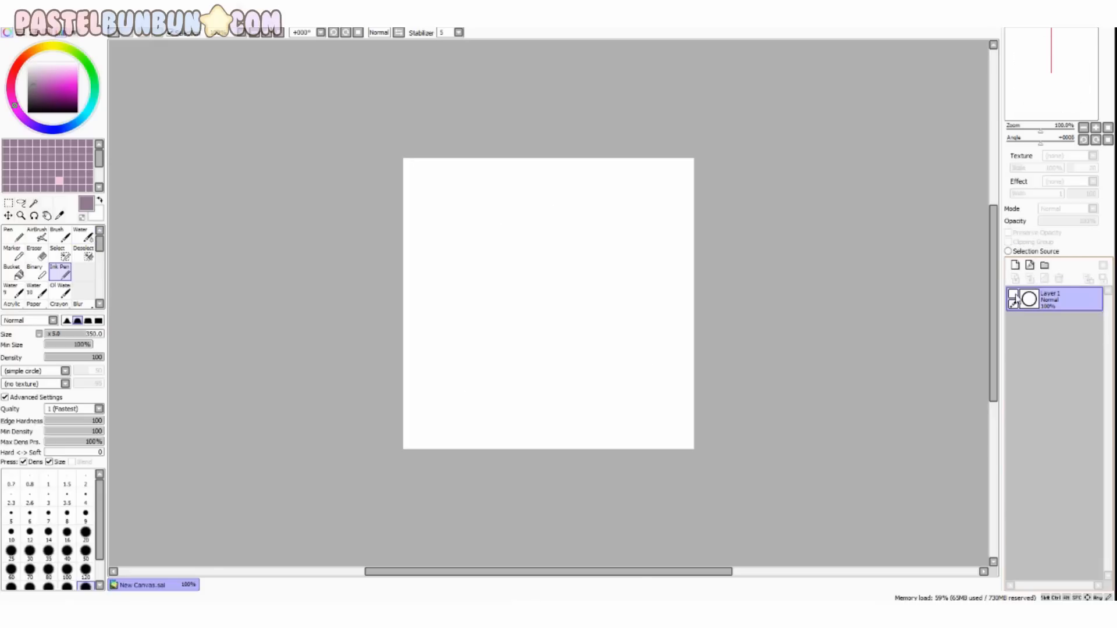
left_click(1013, 294)
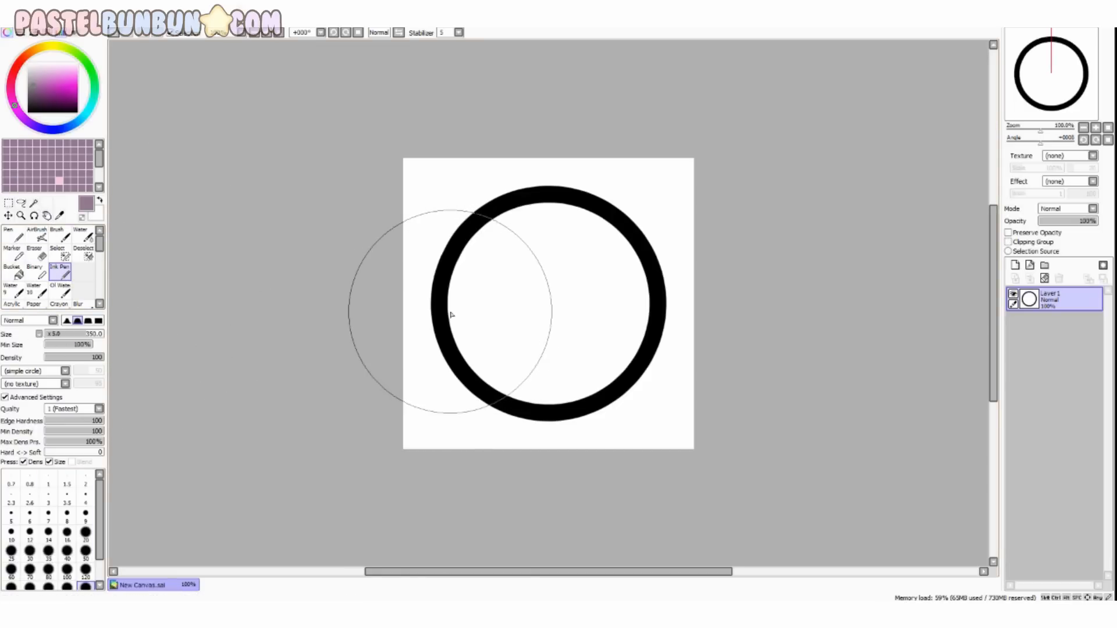
mouse_move(451, 312)
left_mouse_down()
mouse_move(481, 324)
mouse_move(643, 523)
left_mouse_up()
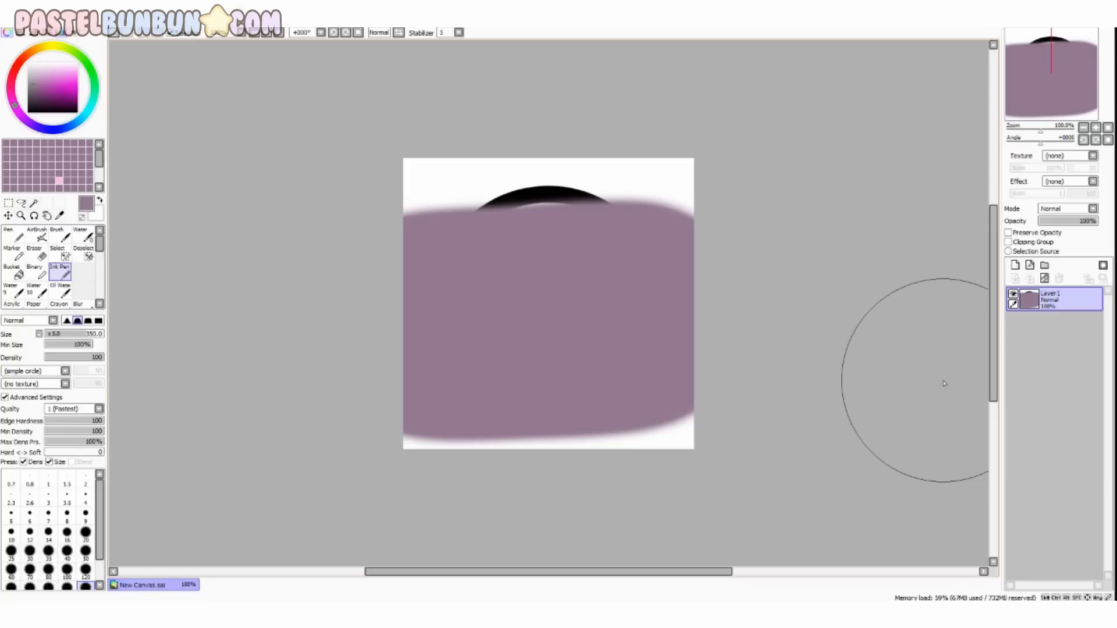
key("ctrl+z")
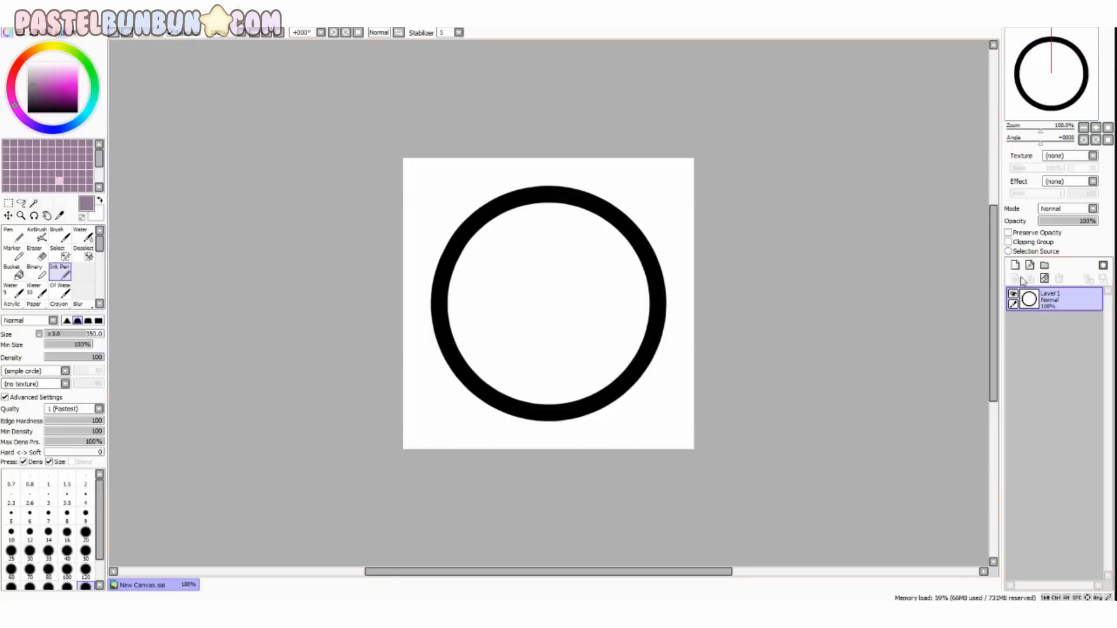
Step: Turn on Preserve Opacity for the circle layer and paint the lower part of the ring muted purple with the Ink Pen
left_click(1008, 234)
left_click(1008, 232)
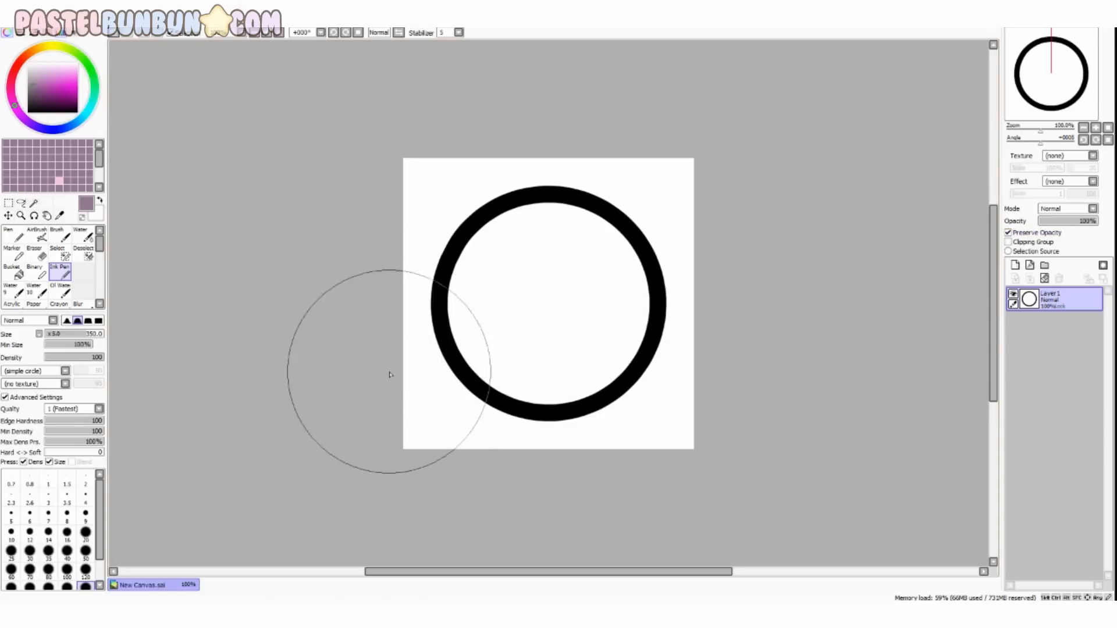
mouse_move(332, 394)
left_mouse_down()
mouse_move(913, 321)
mouse_move(245, 401)
mouse_move(873, 315)
left_mouse_up()
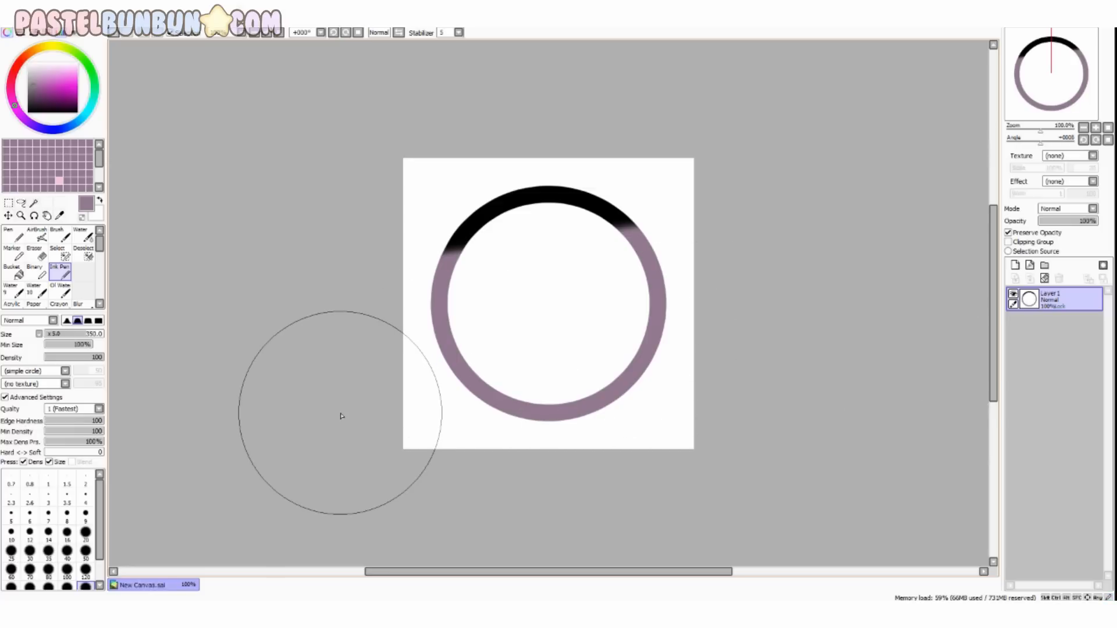
key("ctrl+z")
key("ctrl+z")
key("ctrl+z")
left_click_drag(454, 396, 828, 368)
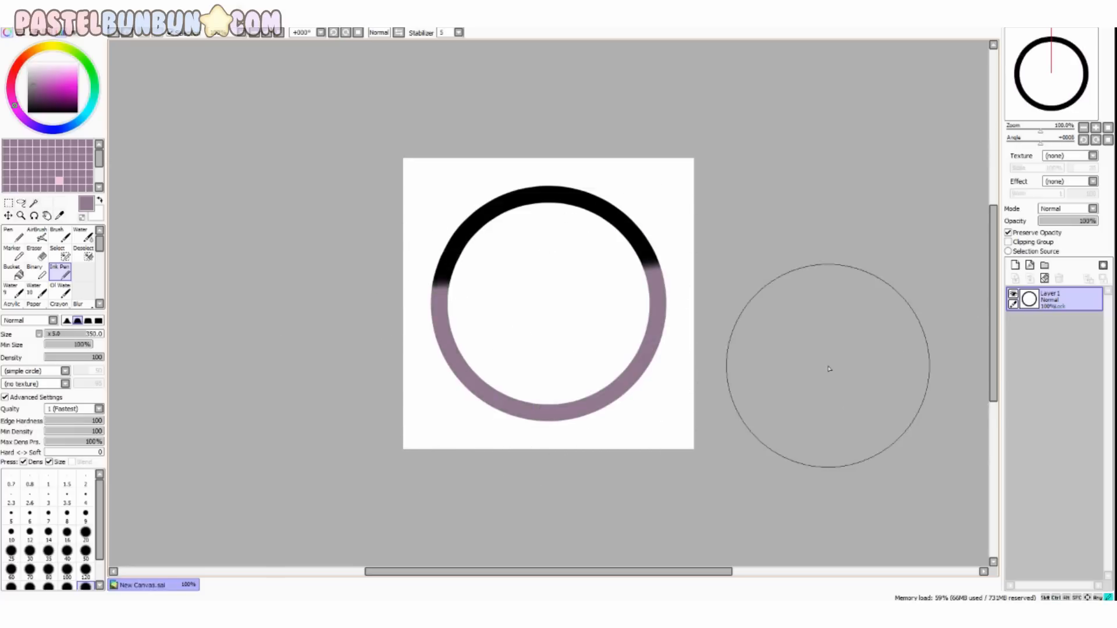
Step: Blend the ring's black and purple areas into a smooth gradient using the Blur brush at size 185
left_click(78, 304)
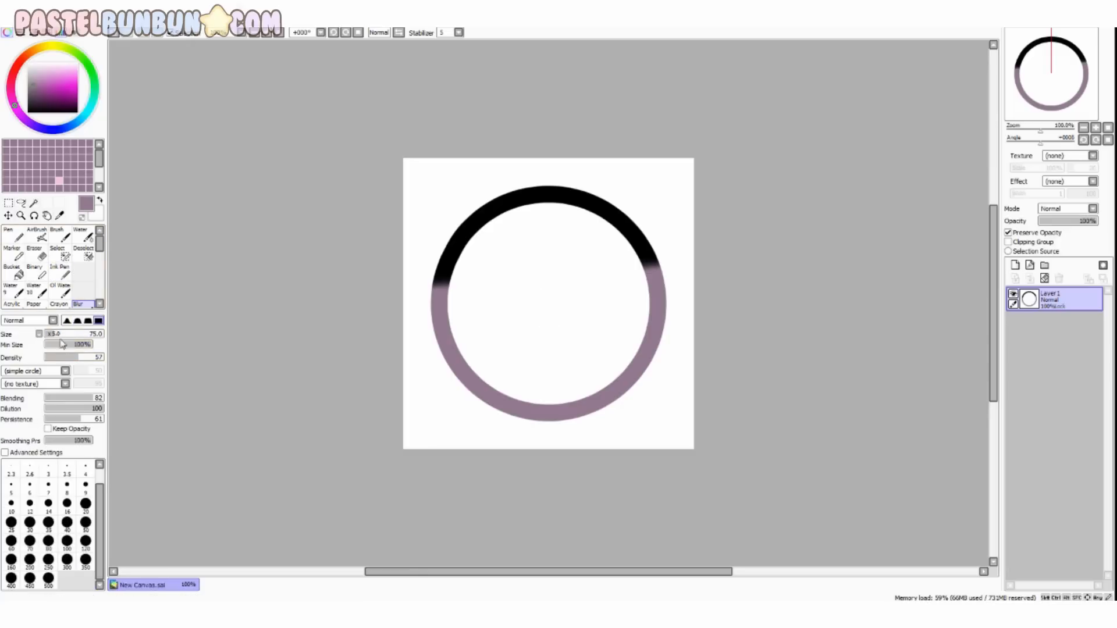
mouse_move(61, 334)
left_mouse_down()
mouse_move(95, 334)
mouse_move(79, 334)
left_mouse_up()
mouse_move(407, 287)
left_mouse_down()
mouse_move(468, 286)
mouse_move(326, 284)
mouse_move(630, 356)
mouse_move(642, 373)
mouse_move(573, 249)
left_mouse_up()
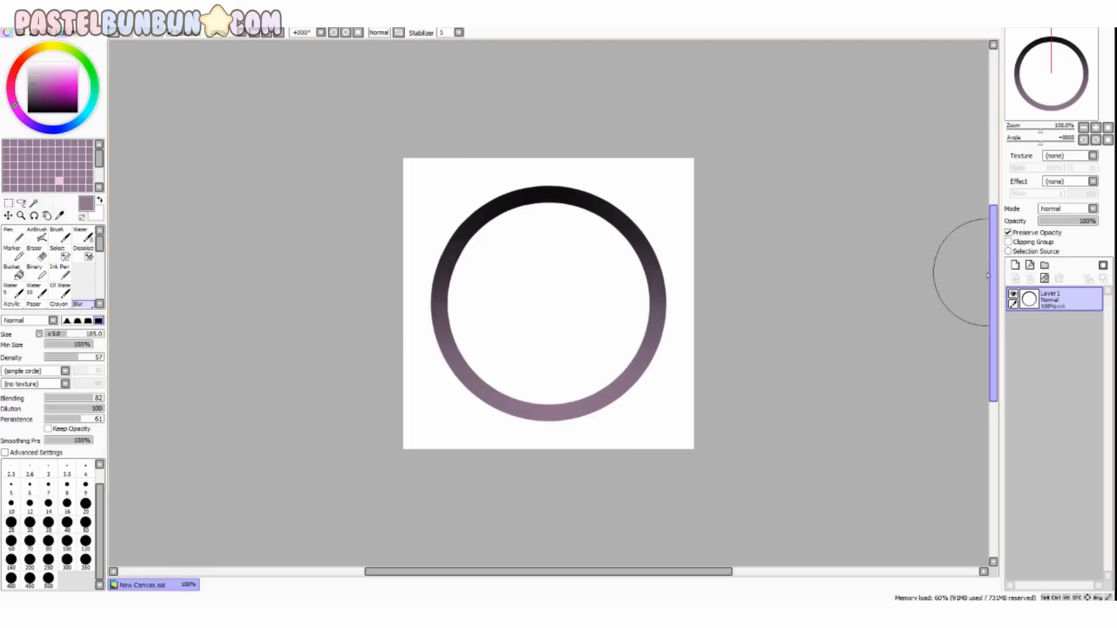
Step: Add a new layer beneath the circle layer and fill it with light pink
left_click(1015, 266)
left_click_drag(1060, 301, 1064, 348)
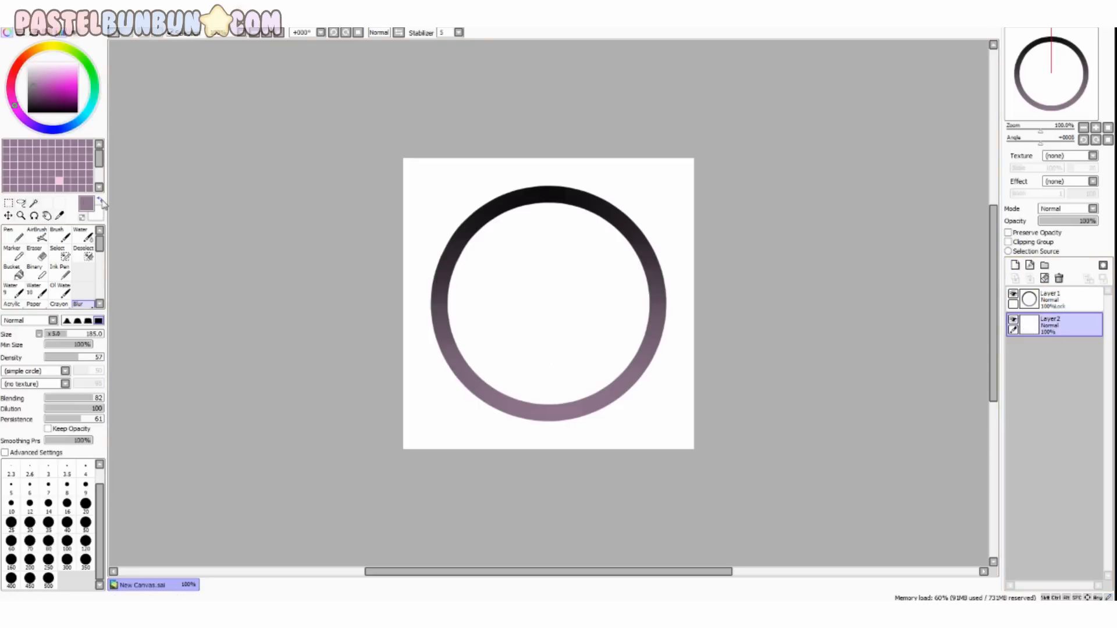
left_click_drag(65, 77, 70, 69)
key("ctrl+f")
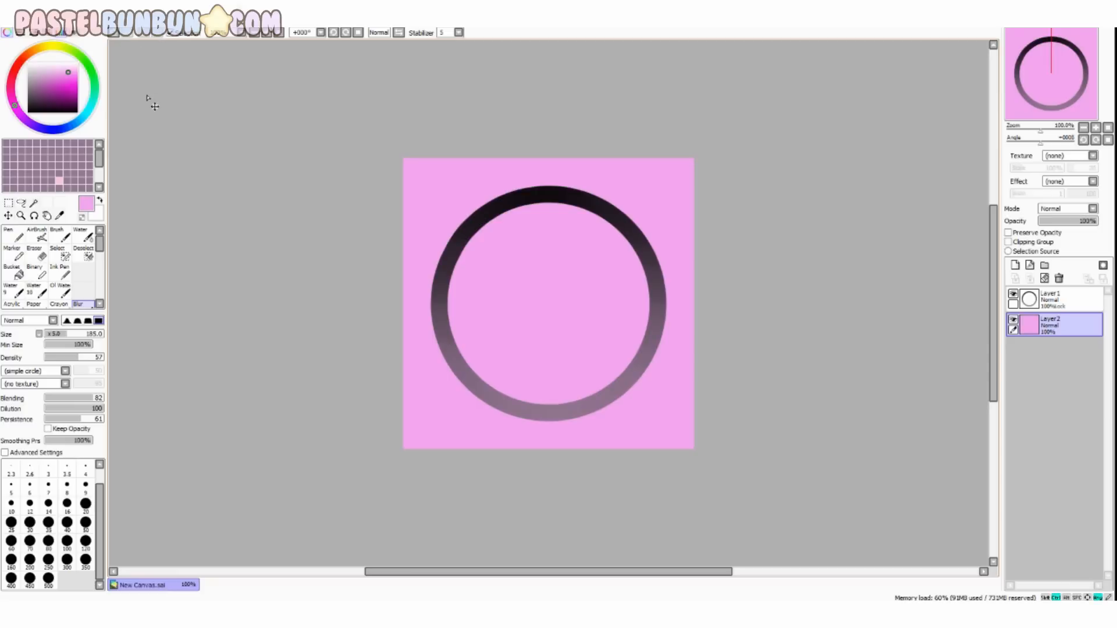
Step: Shift the circle layer slightly to the left over the pink background with the Move tool
left_click(1056, 300)
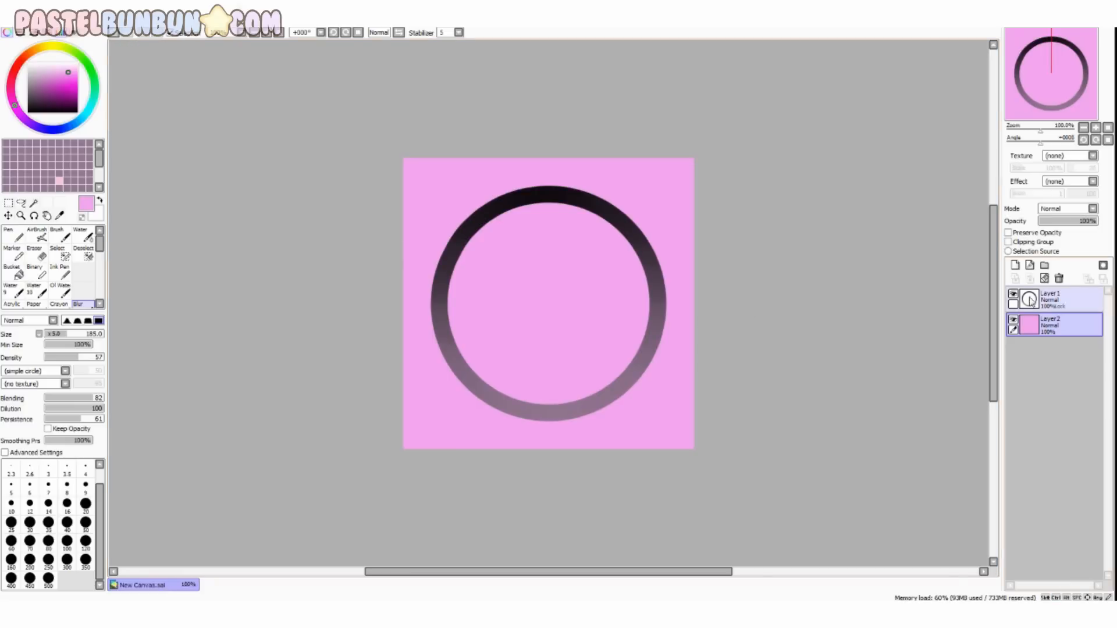
left_click(8, 216)
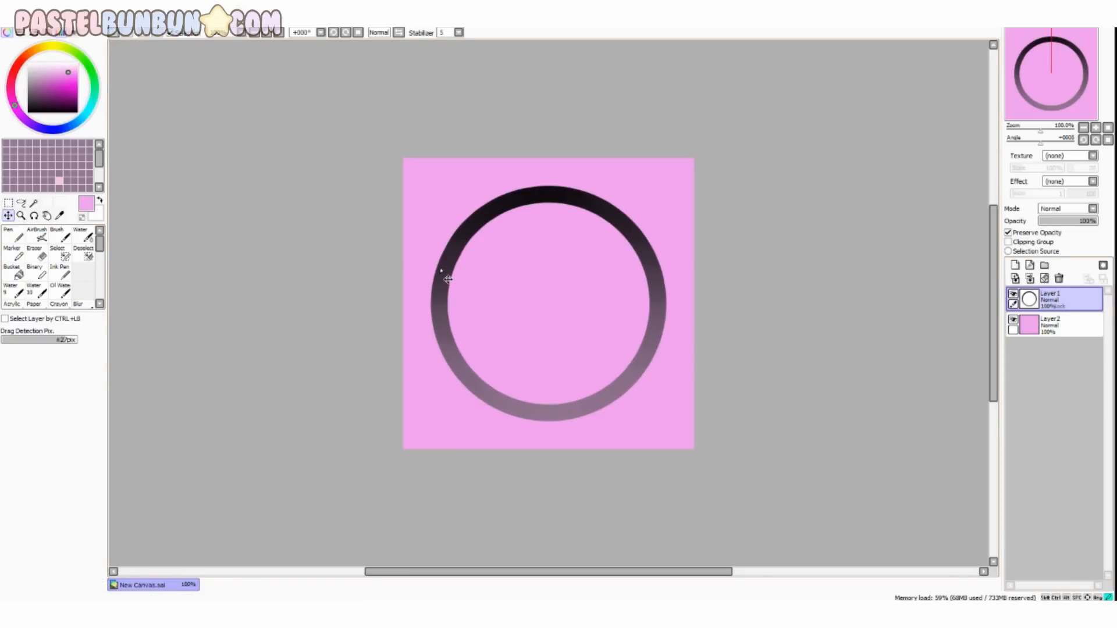
mouse_move(444, 270)
left_mouse_down()
mouse_move(403, 319)
mouse_move(406, 280)
mouse_move(447, 279)
left_mouse_up()
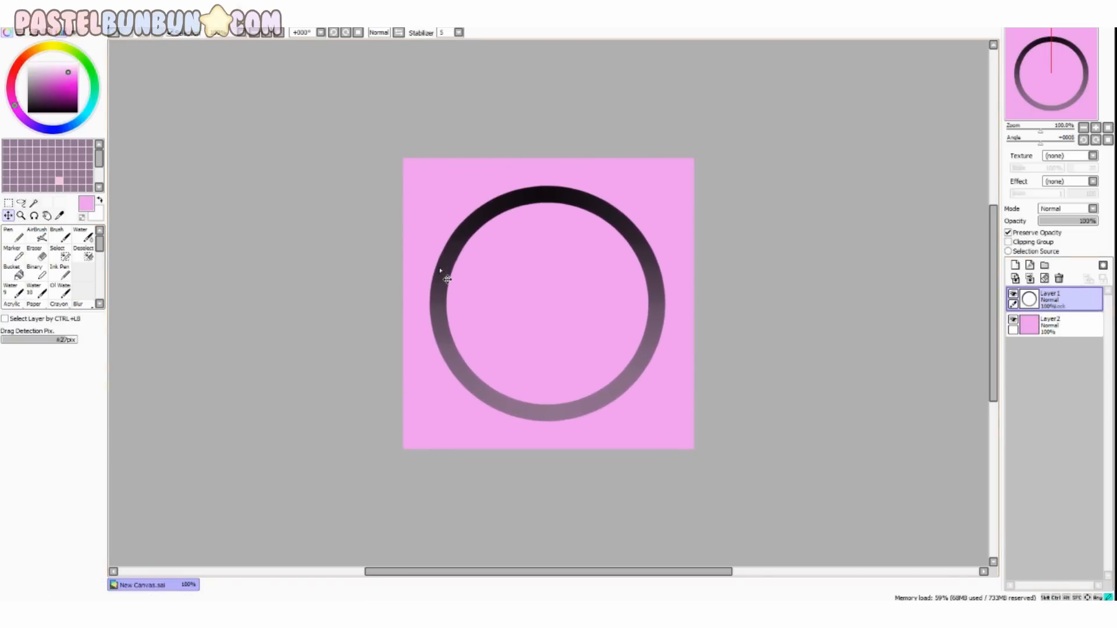